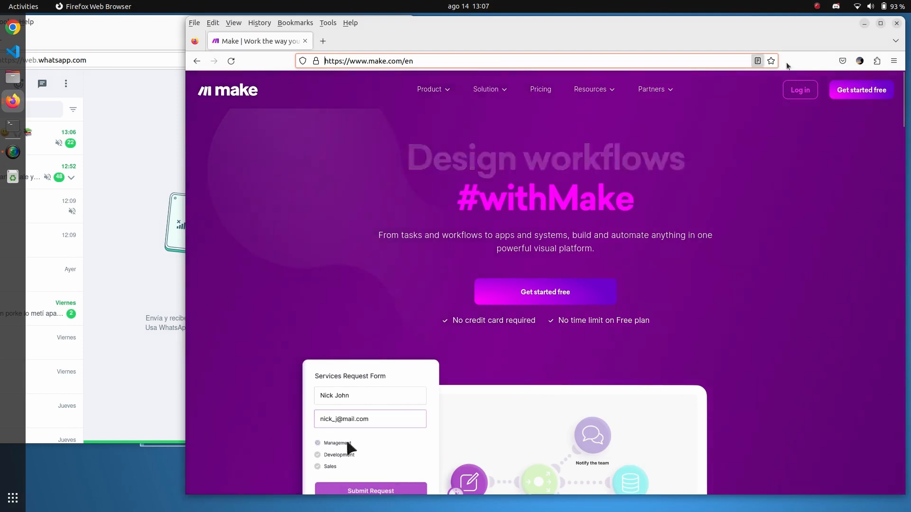
Log in to the Make platform and create a new scenario.
{"action": "left_click", "coordinate": [797, 90]}
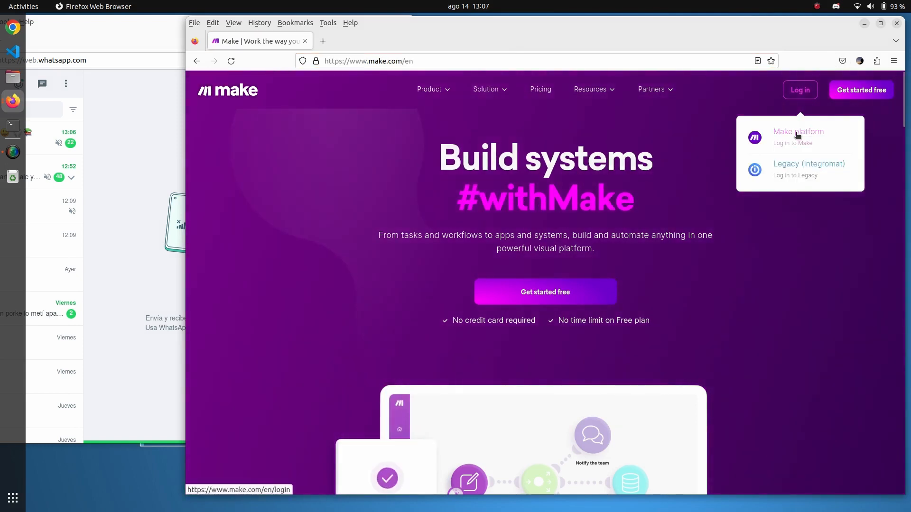
{"action": "left_click", "coordinate": [795, 138]}
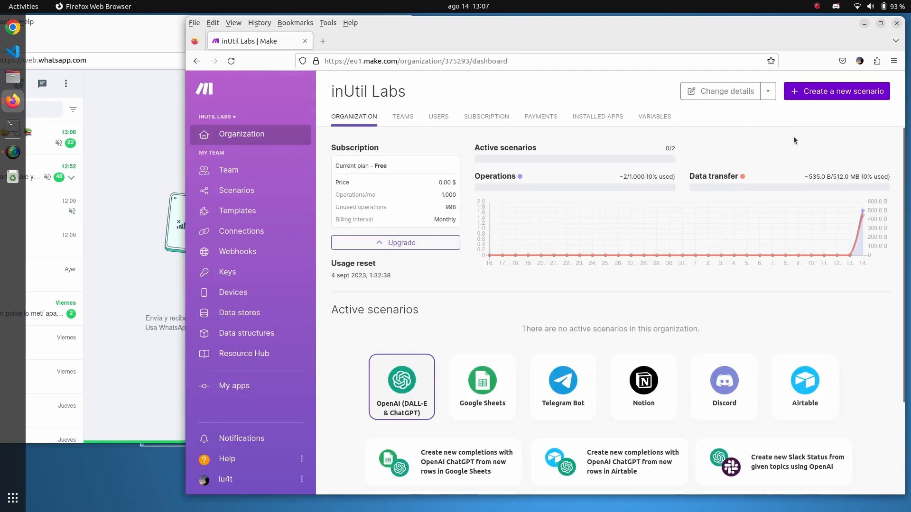
{"action": "left_click", "coordinate": [846, 93]}
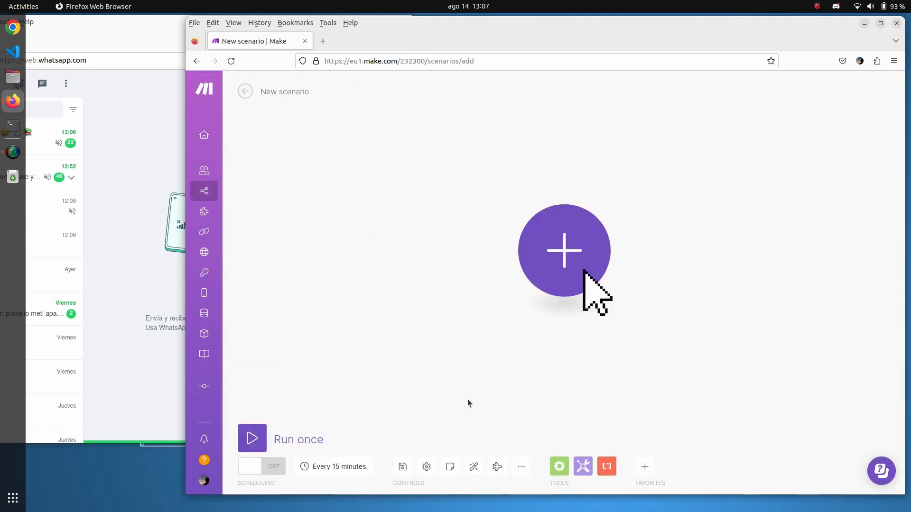
Add a Webhooks module with the Custom webhook trigger as the scenario's first module.
{"action": "left_click", "coordinate": [554, 284]}
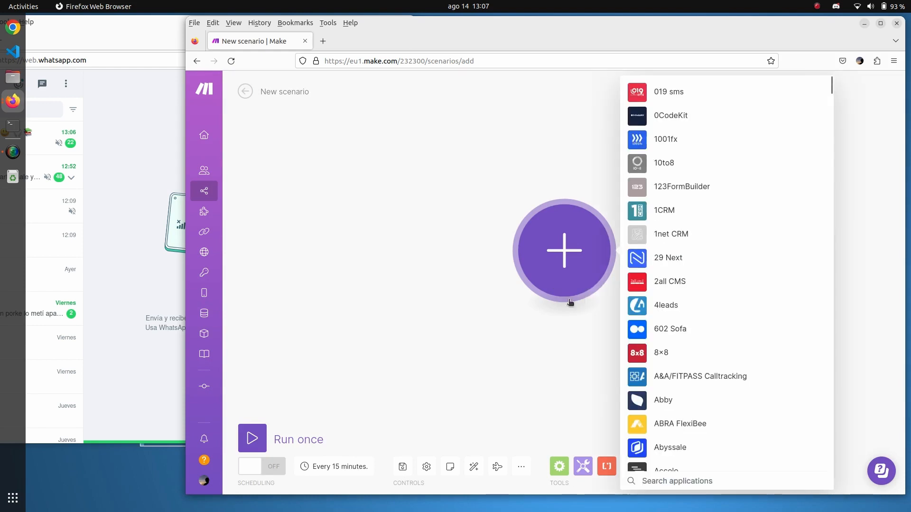
{"action": "left_click", "coordinate": [685, 482]}
{"action": "type", "text": "webho"}
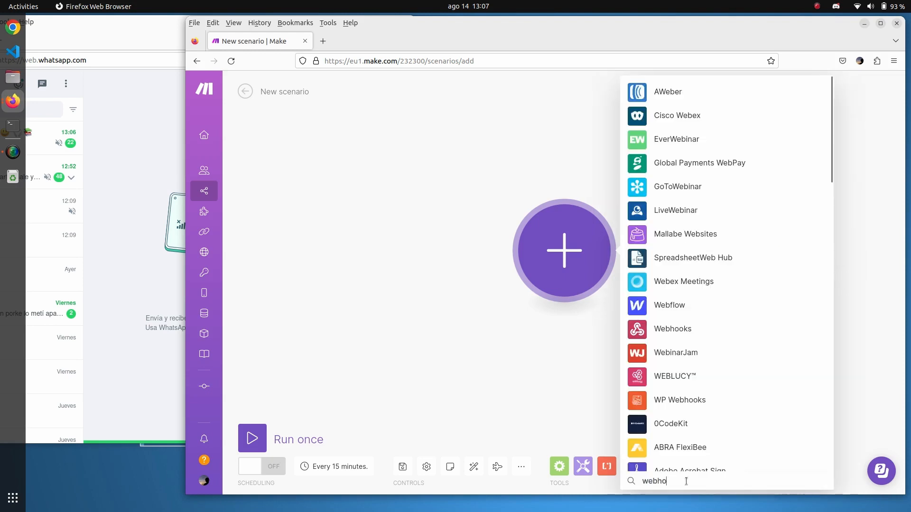
{"action": "left_click", "coordinate": [672, 92]}
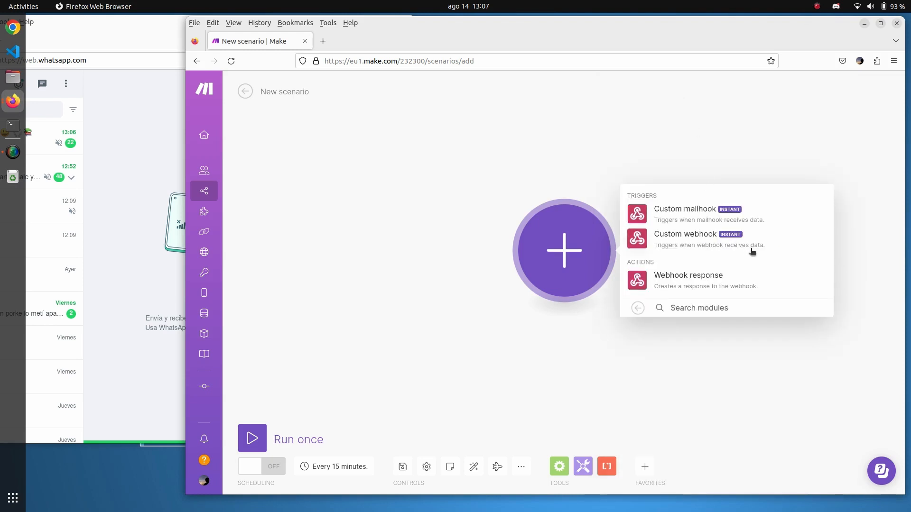
{"action": "left_click", "coordinate": [714, 244]}
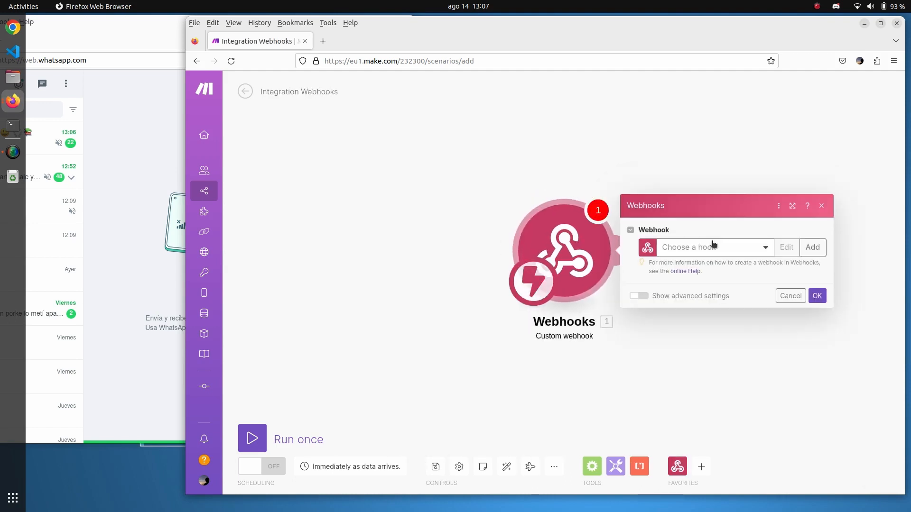
Select the My gateway-webhook webhook for the module and start redetermining its data structure.
{"action": "left_click", "coordinate": [707, 252]}
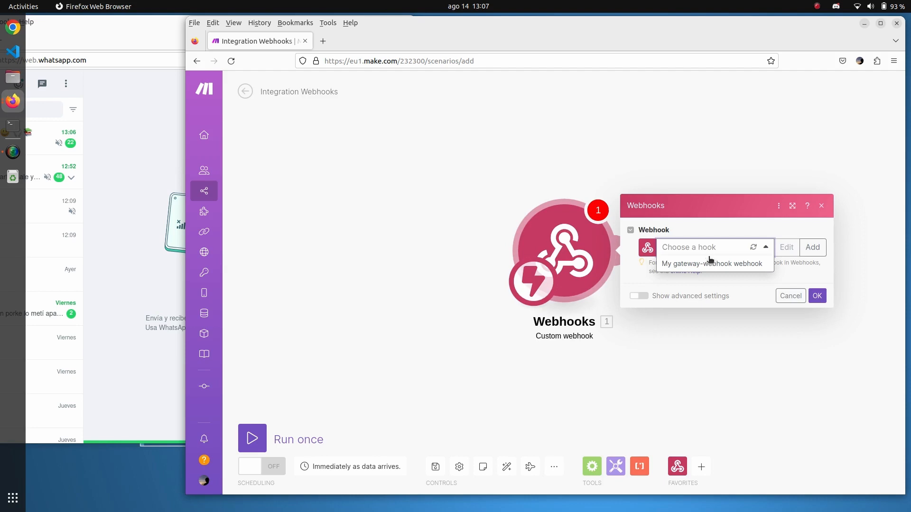
{"action": "left_click", "coordinate": [730, 263]}
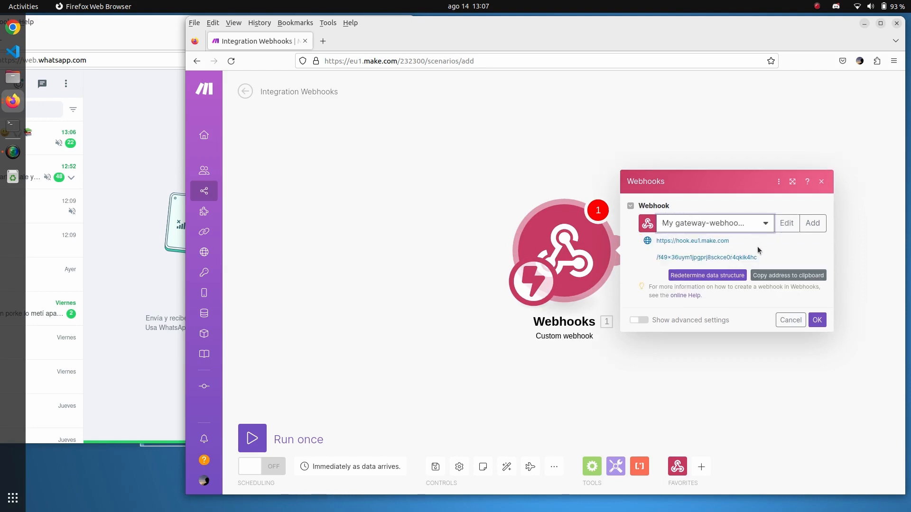
{"action": "left_click", "coordinate": [691, 276]}
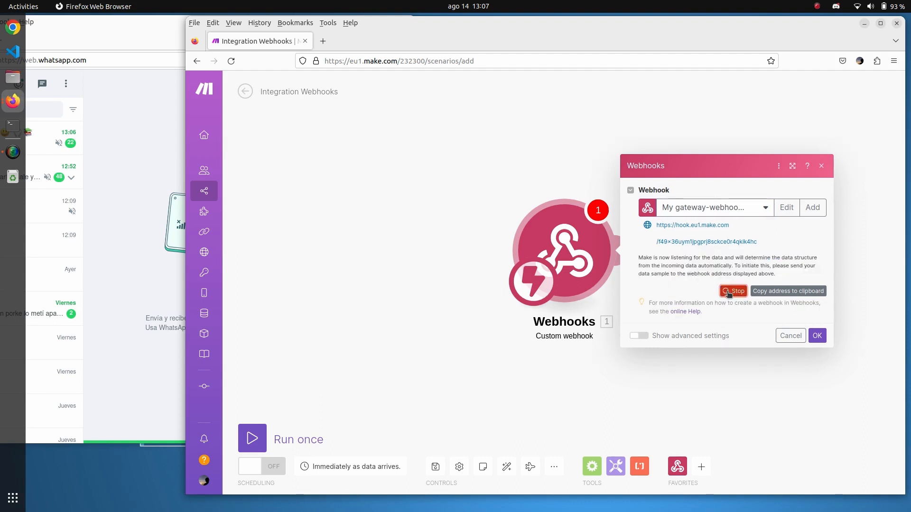
Open rapidapi.com in a new browser tab, search for whin and open the whin API page.
{"action": "left_click", "coordinate": [325, 42]}
{"action": "type", "text": "rapidapi.com/"}
{"action": "key", "text": "Return"}
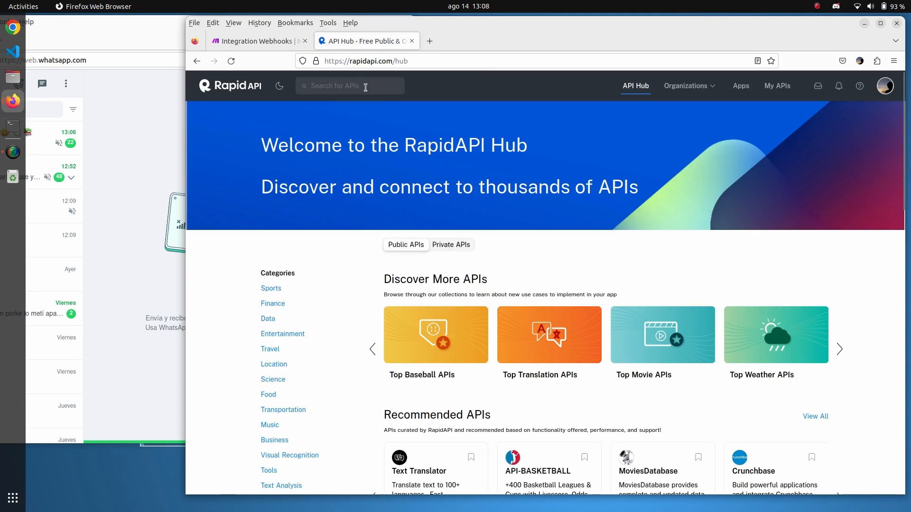
{"action": "left_click", "coordinate": [365, 87]}
{"action": "type", "text": "whin"}
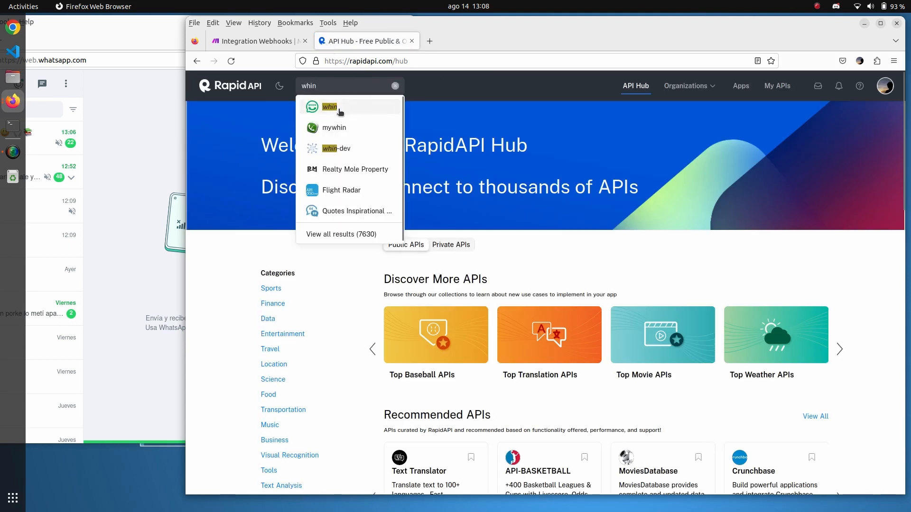
{"action": "left_click", "coordinate": [334, 108]}
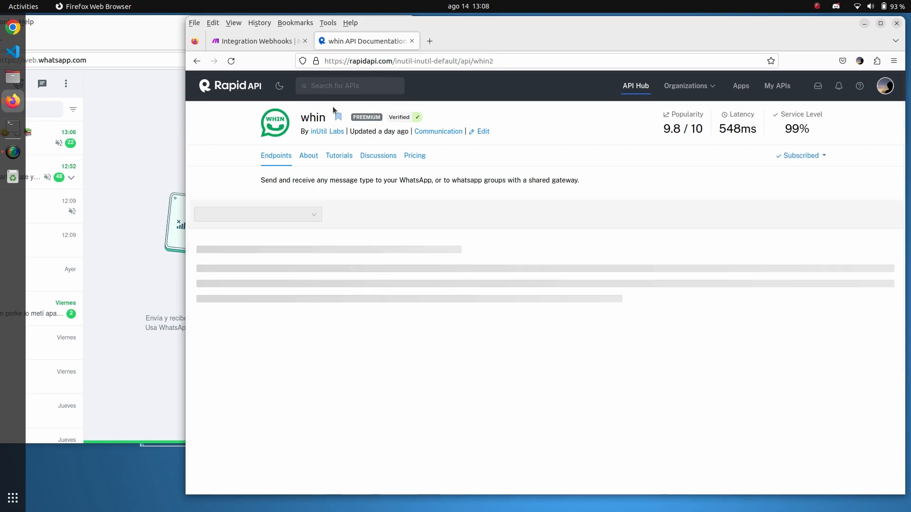
Run the delete url endpoint from the receive group to erase the stored receiving URL.
{"action": "left_click", "coordinate": [205, 269]}
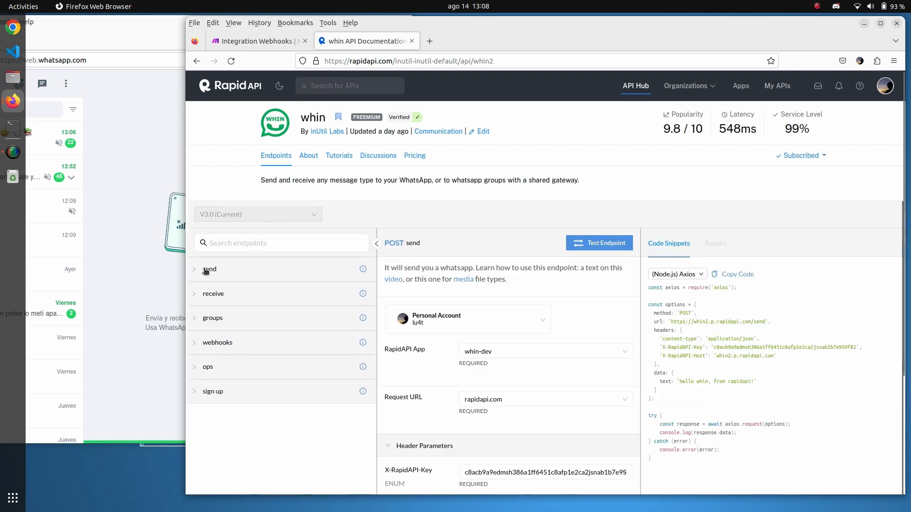
{"action": "left_click", "coordinate": [207, 294]}
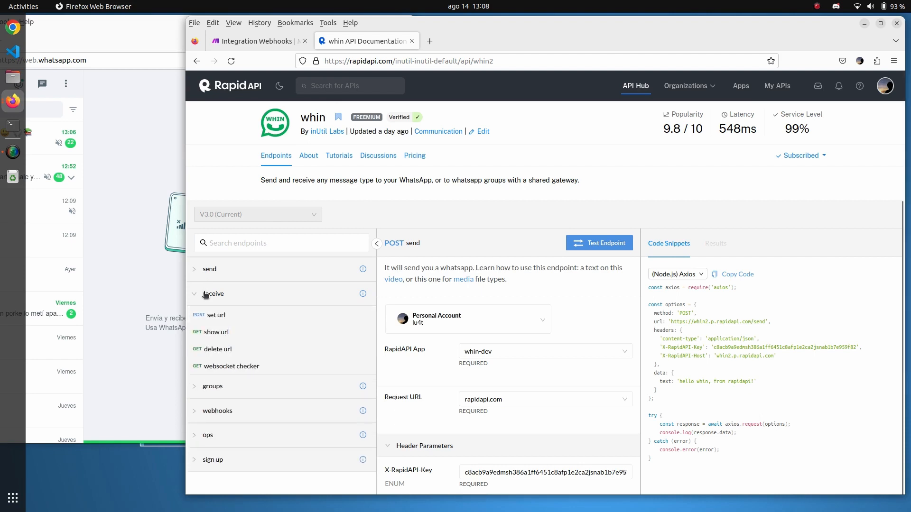
{"action": "left_click", "coordinate": [219, 350]}
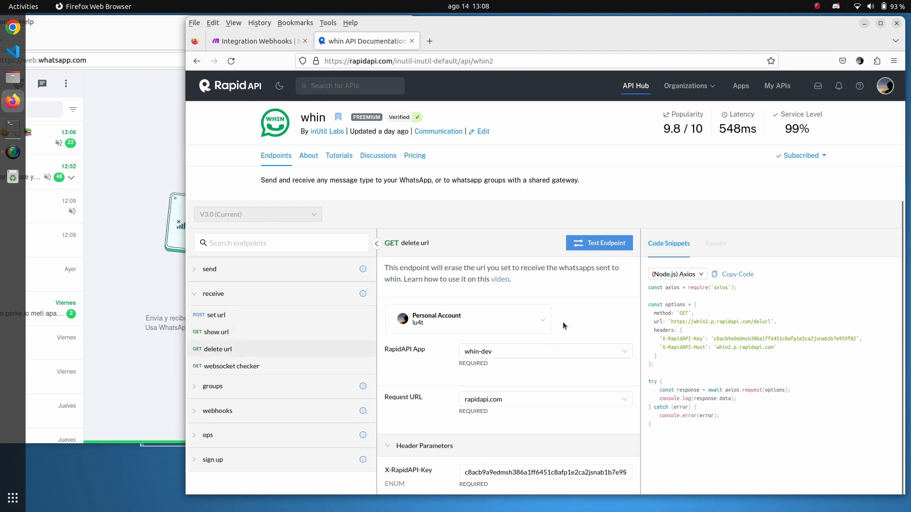
{"action": "left_click", "coordinate": [604, 244]}
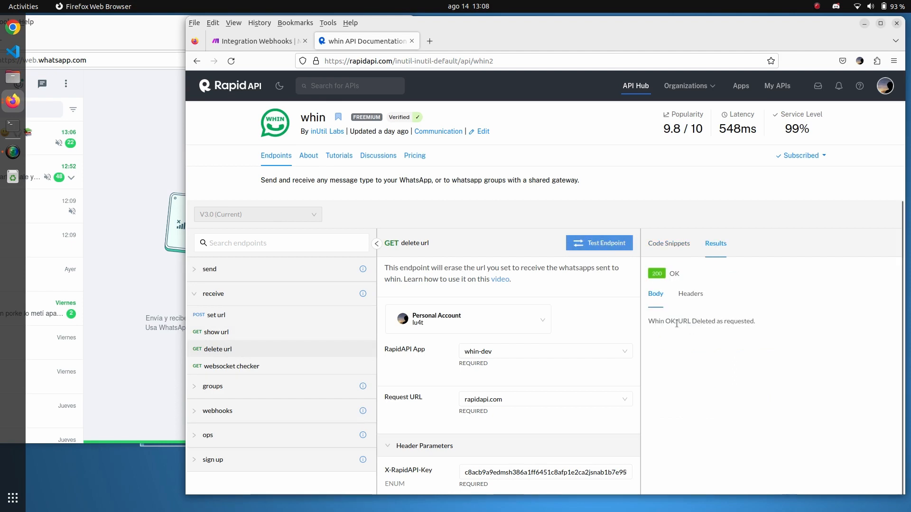
Open the set url endpoint and clear the placeholder address from the url value in its request body.
{"action": "left_click", "coordinate": [221, 317]}
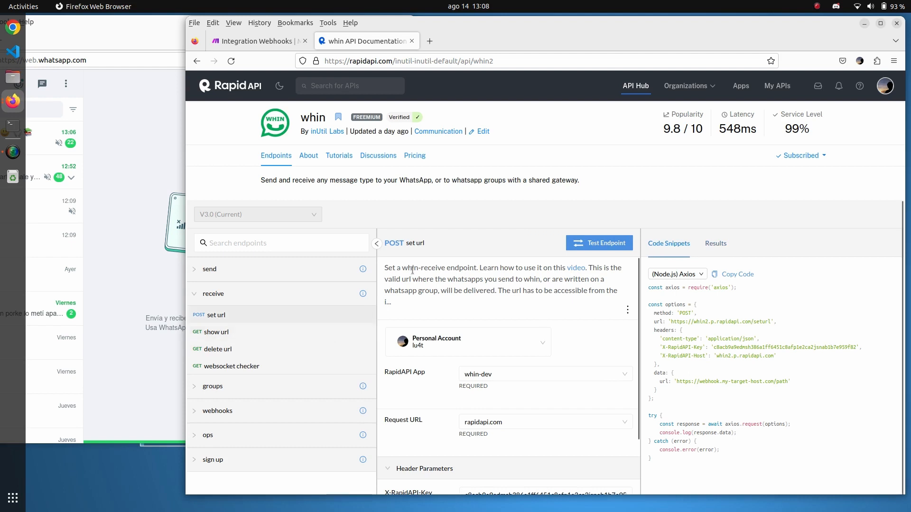
{"action": "left_click_drag", "start_coordinate": [402, 270], "coordinate": [490, 267]}
{"action": "scroll", "coordinate": [503, 290], "scroll_direction": "down", "scroll_amount": 5}
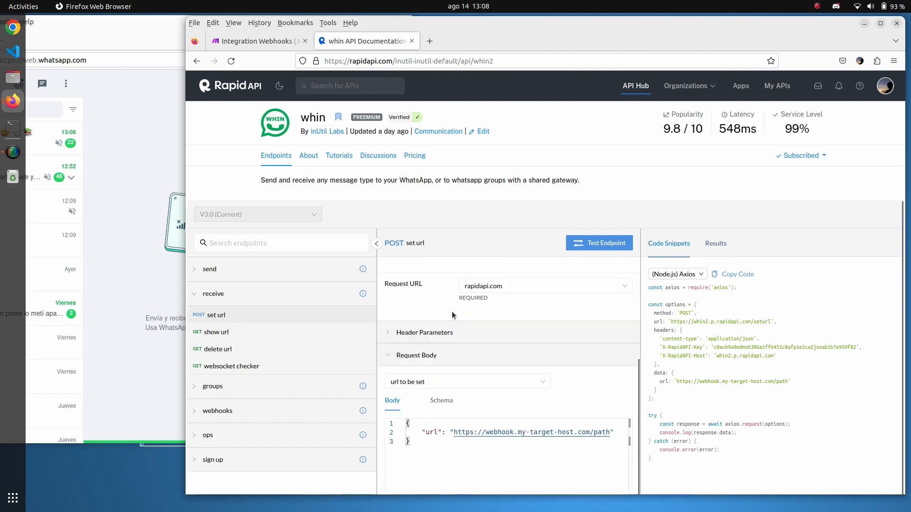
{"action": "scroll", "coordinate": [474, 399], "scroll_direction": "down", "scroll_amount": 1}
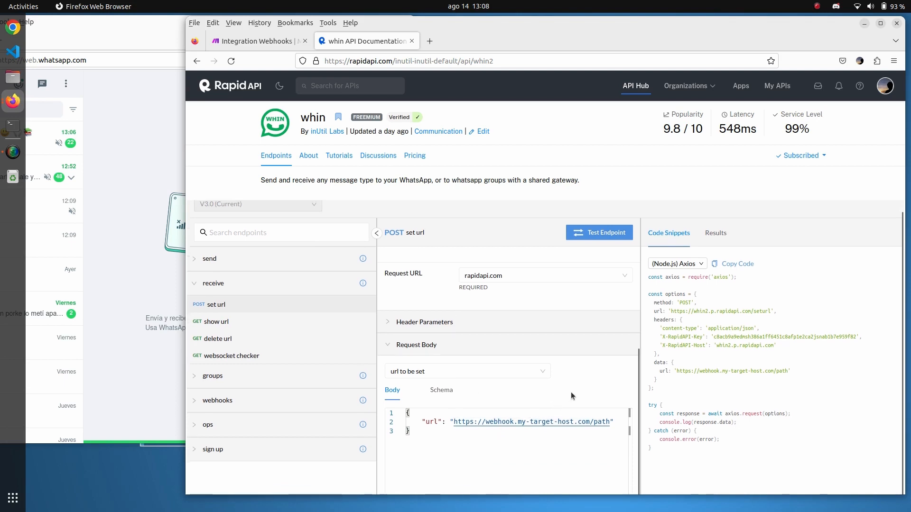
{"action": "scroll", "coordinate": [571, 392], "scroll_direction": "down", "scroll_amount": 3}
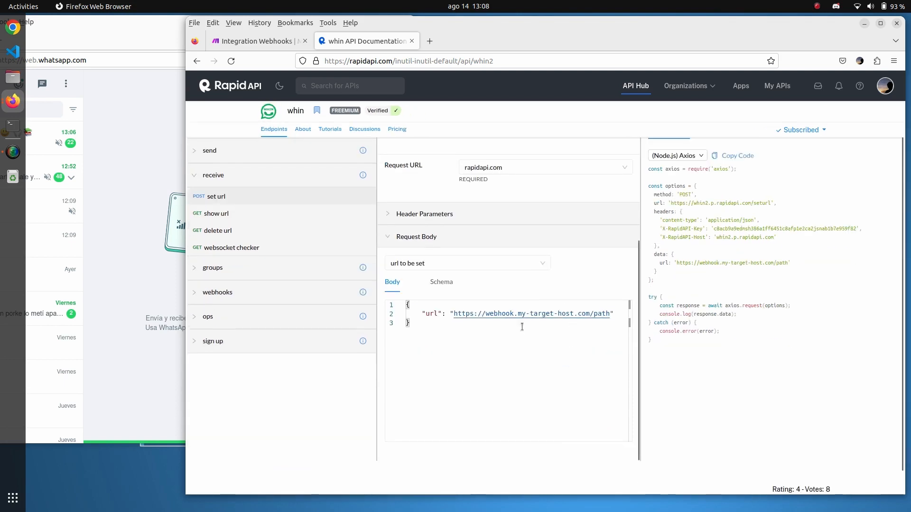
{"action": "left_click_drag", "start_coordinate": [453, 315], "coordinate": [609, 311]}
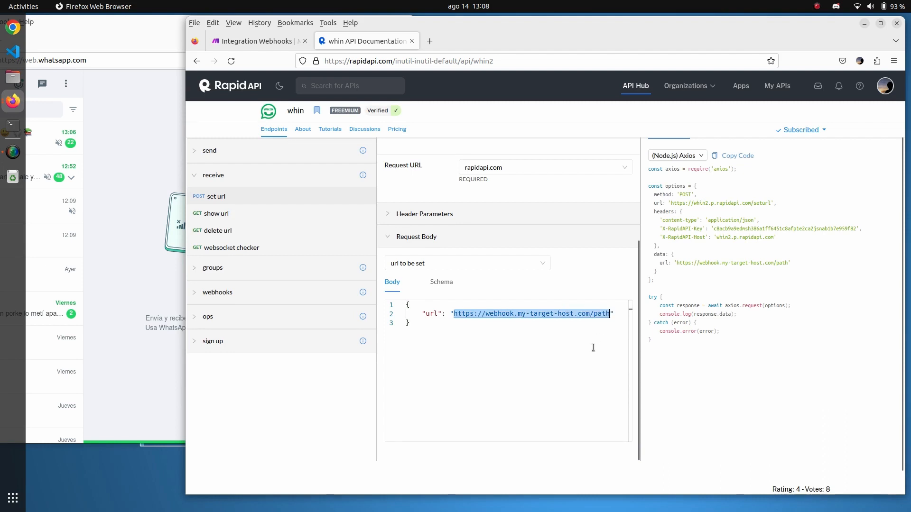
{"action": "key", "text": "BackSpace"}
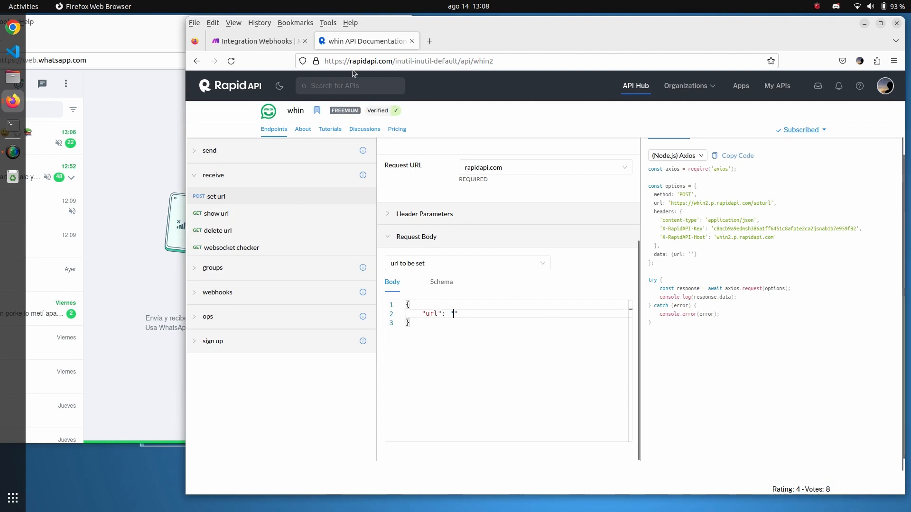
{"action": "left_click", "coordinate": [268, 44]}
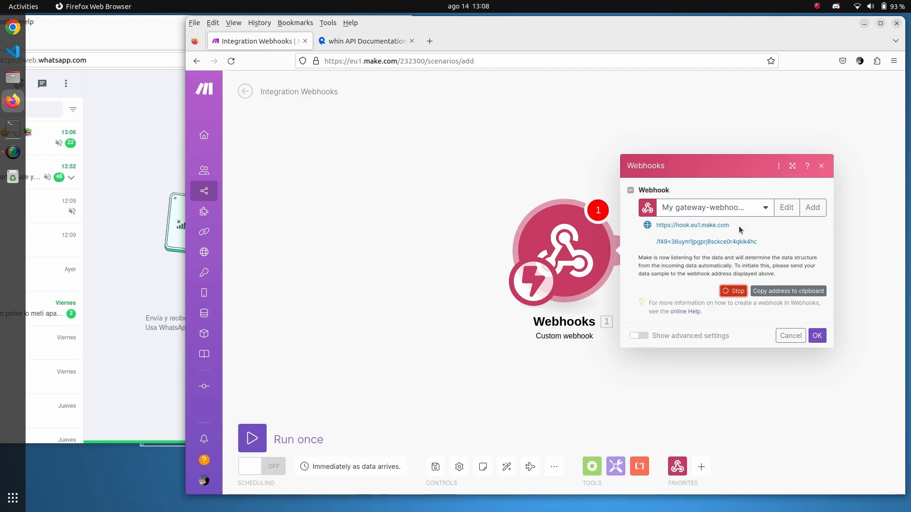
{"action": "left_click_drag", "start_coordinate": [740, 229], "coordinate": [644, 225]}
{"action": "key", "text": "ctrl+c"}
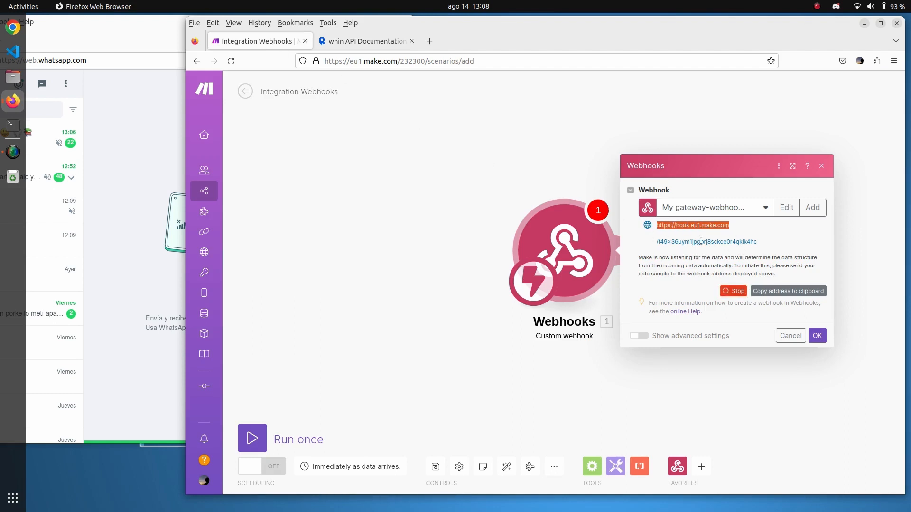
{"action": "left_click", "coordinate": [353, 46]}
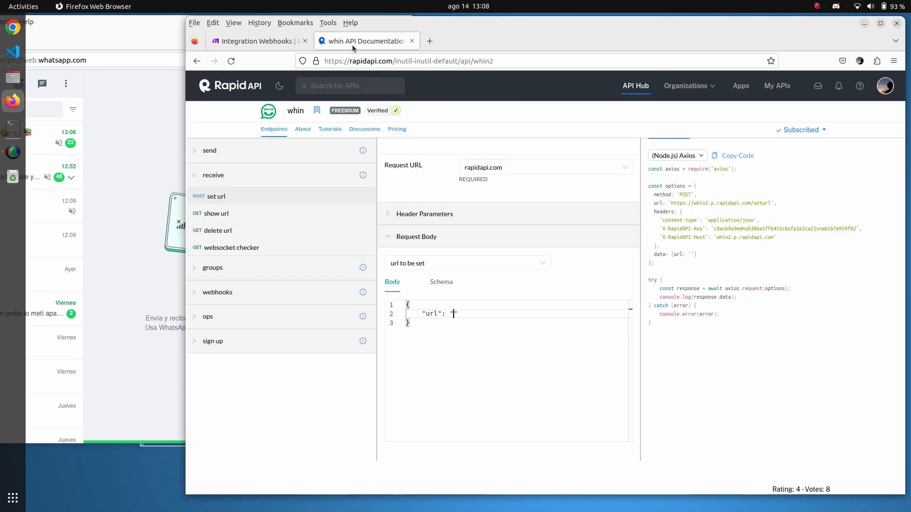
{"action": "key", "text": "ctrl+v"}
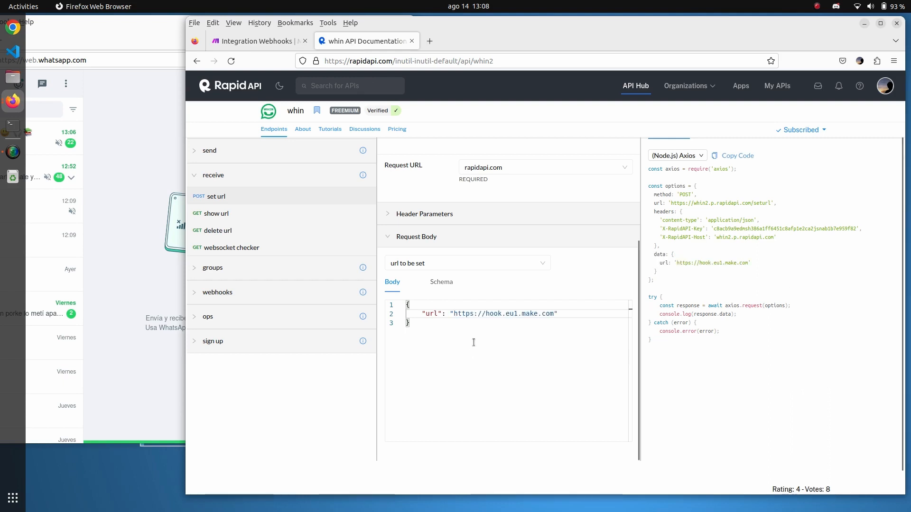
{"action": "type", "text": "/"}
Copy the webhook's unique path from Make and append it to the host in the request body's url value.
{"action": "left_click", "coordinate": [265, 45]}
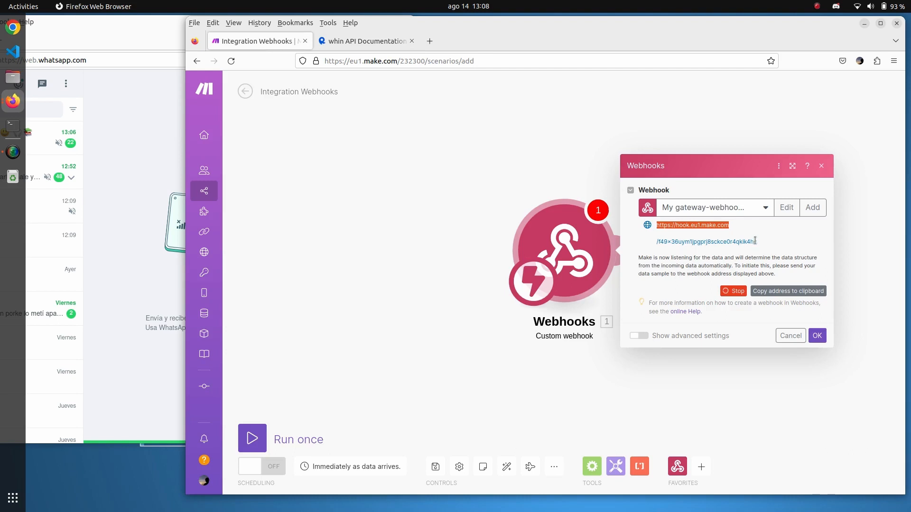
{"action": "left_click_drag", "start_coordinate": [757, 242], "coordinate": [658, 246]}
{"action": "key", "text": "ctrl+c"}
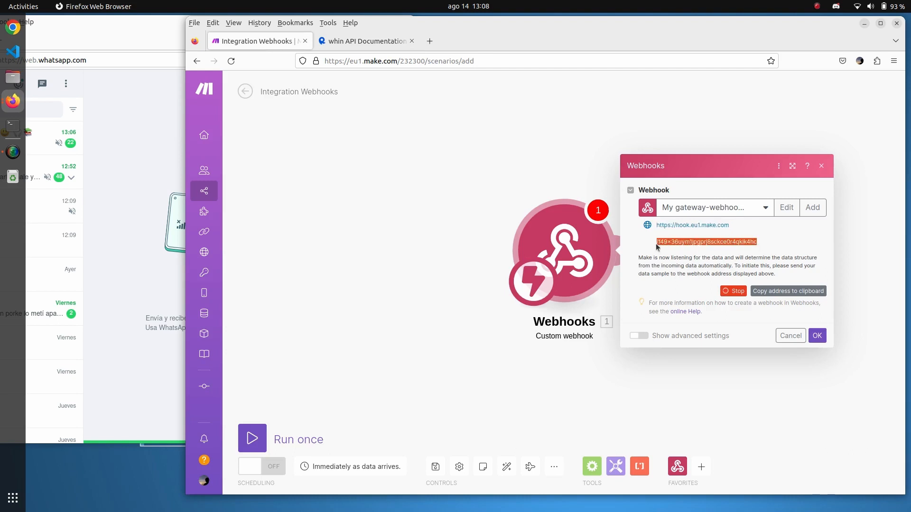
{"action": "left_click", "coordinate": [378, 42]}
{"action": "left_click_drag", "start_coordinate": [555, 314], "coordinate": [560, 314]}
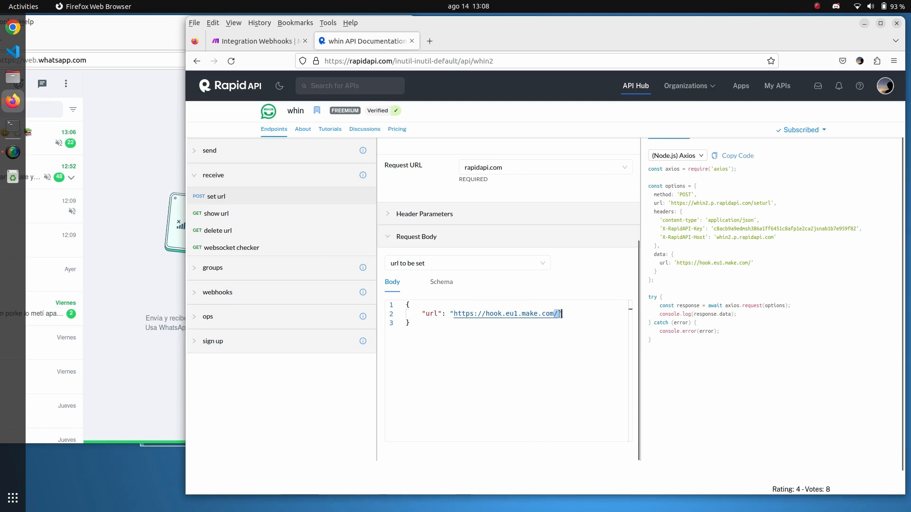
{"action": "key", "text": "ctrl+v"}
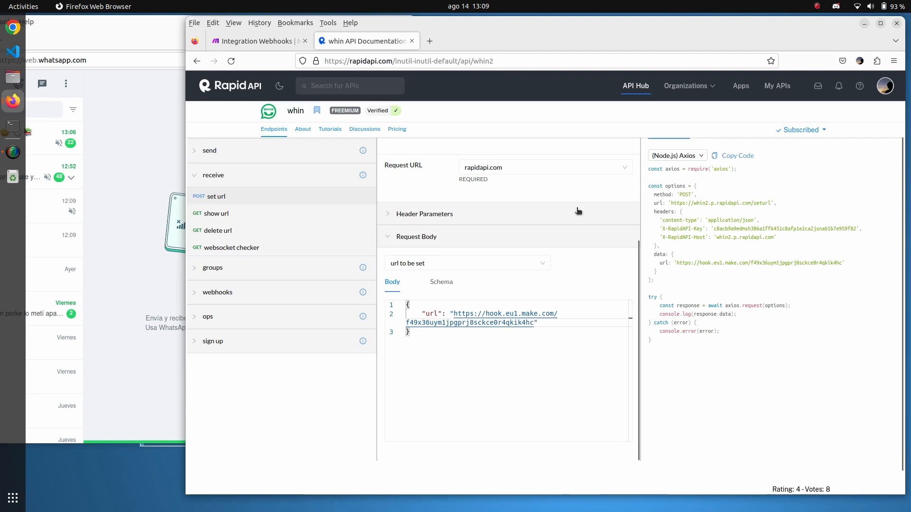
Check that the Make webhook is still listening, and run the set url endpoint to register its address with whin.
{"action": "scroll", "coordinate": [583, 193], "scroll_direction": "up", "scroll_amount": 3}
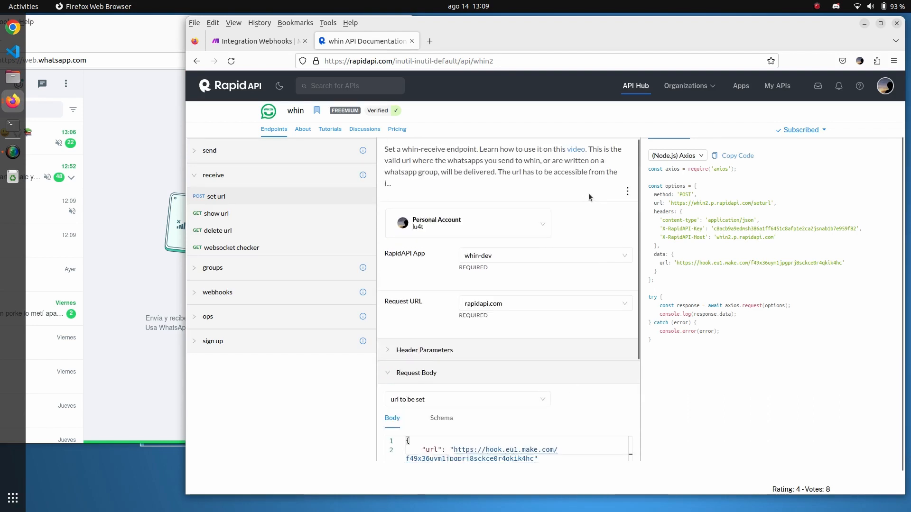
{"action": "scroll", "coordinate": [588, 192], "scroll_direction": "up", "scroll_amount": 1}
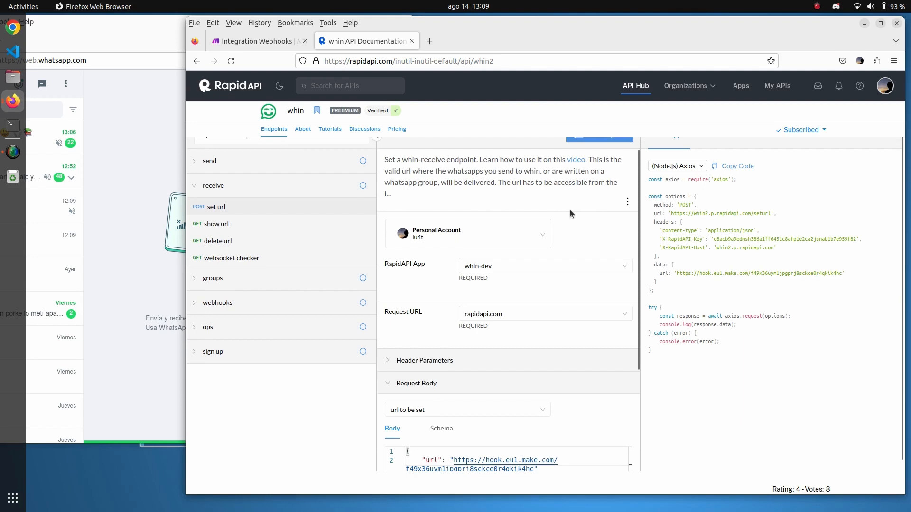
{"action": "scroll", "coordinate": [570, 210], "scroll_direction": "up", "scroll_amount": 2}
{"action": "left_click", "coordinate": [255, 43]}
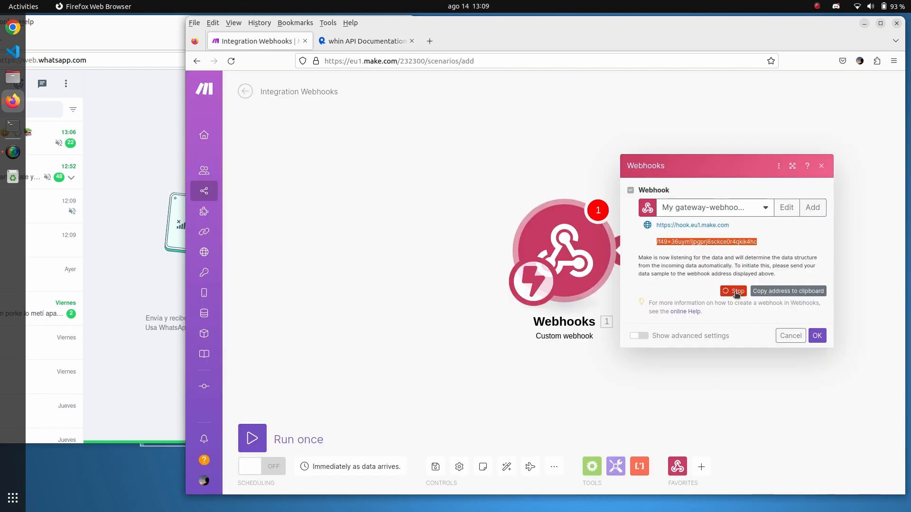
{"action": "left_click", "coordinate": [372, 42]}
{"action": "left_click", "coordinate": [591, 191]}
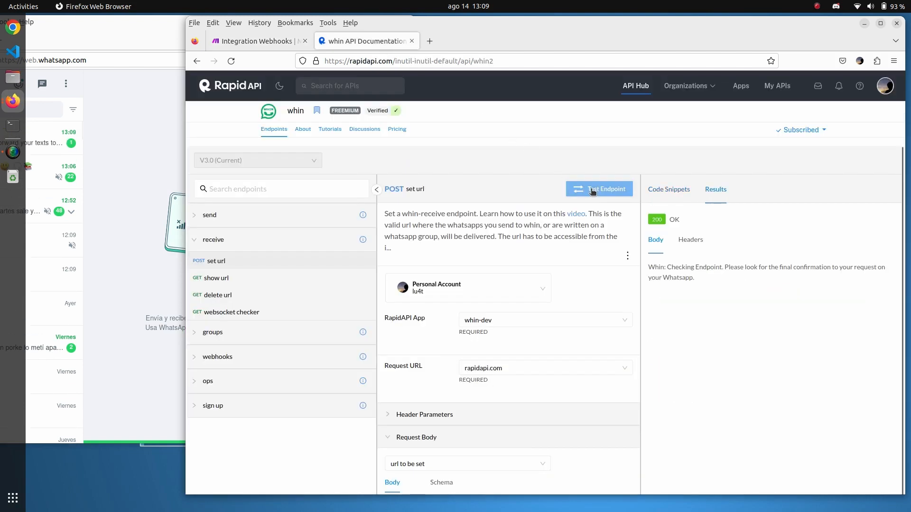
Check the webhook's data structure status in Make, and read the new endpoint message in the Tokin InUtil Labs WhatsApp chat.
{"action": "left_click", "coordinate": [269, 42]}
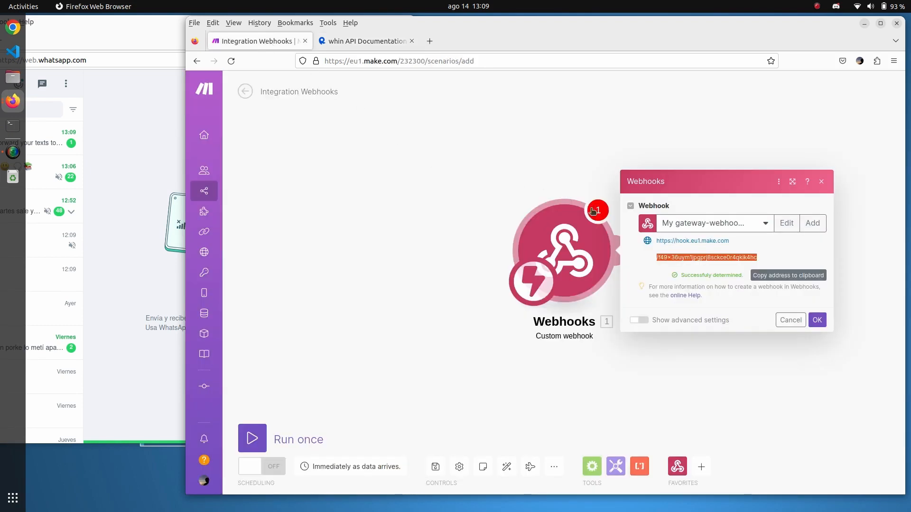
{"action": "left_click_drag", "start_coordinate": [680, 278], "coordinate": [745, 285]}
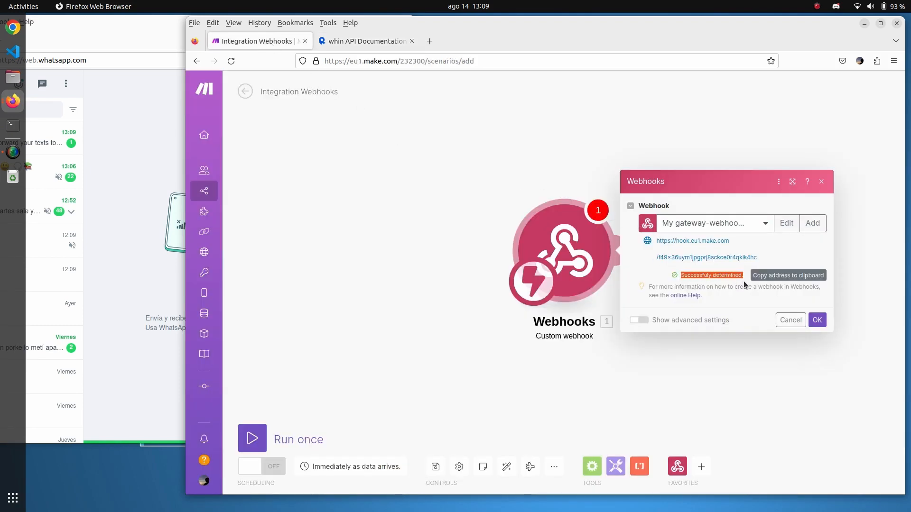
{"action": "left_click", "coordinate": [47, 143]}
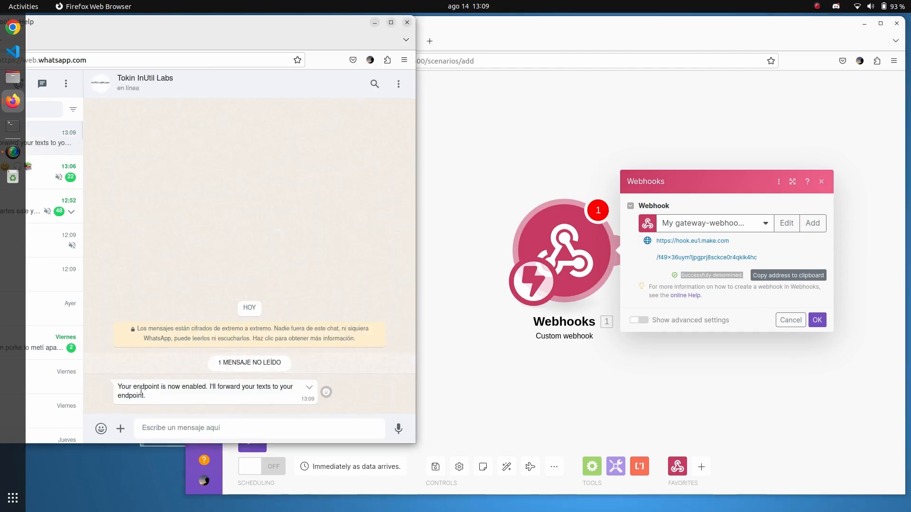
{"action": "left_click_drag", "start_coordinate": [117, 386], "coordinate": [186, 401]}
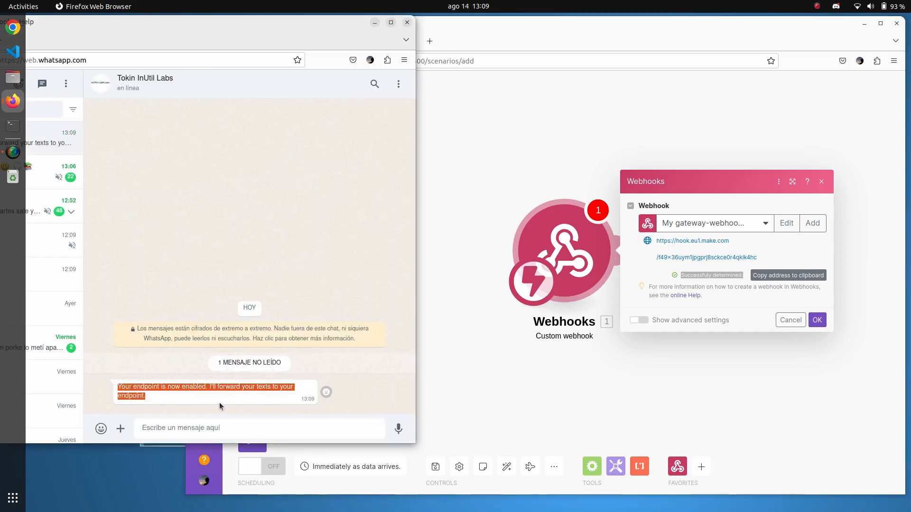
{"action": "left_click", "coordinate": [239, 399]}
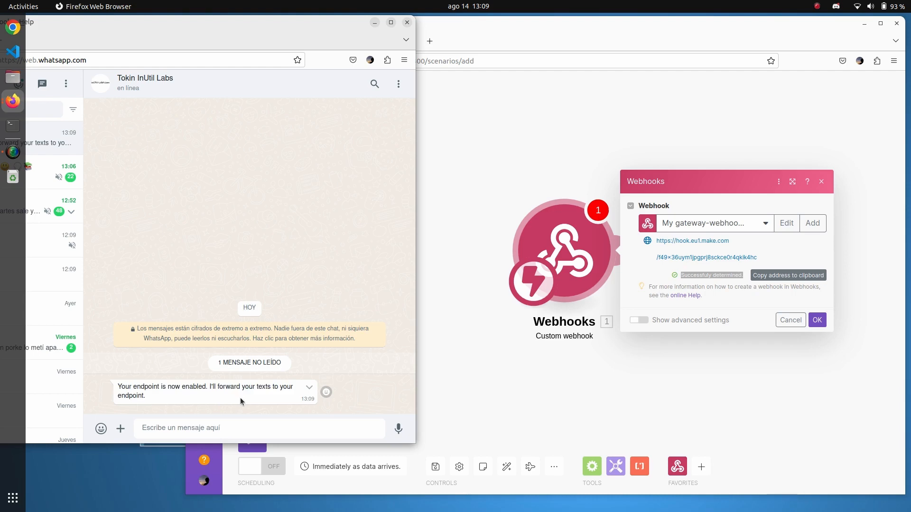
Return to the Make scenario, accept the custom webhook's settings, and reopen them briefly to review the configuration.
{"action": "left_click", "coordinate": [485, 27]}
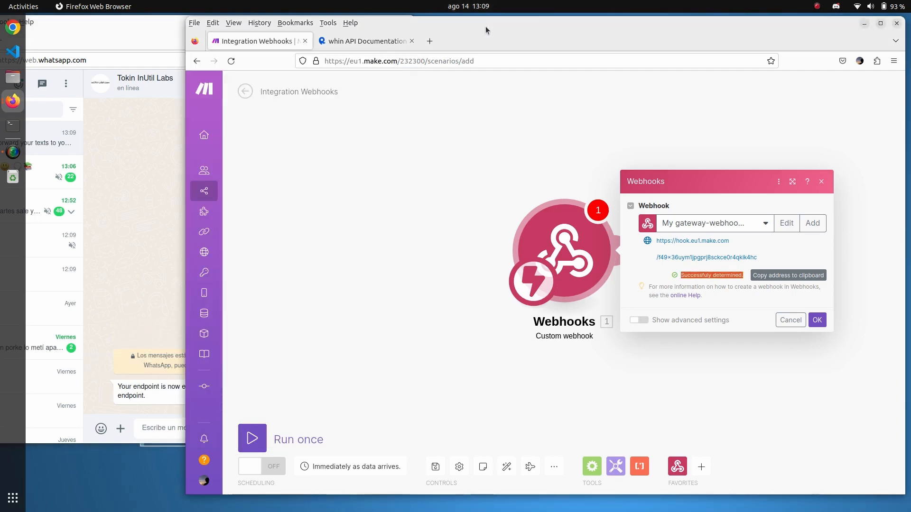
{"action": "left_click", "coordinate": [816, 321]}
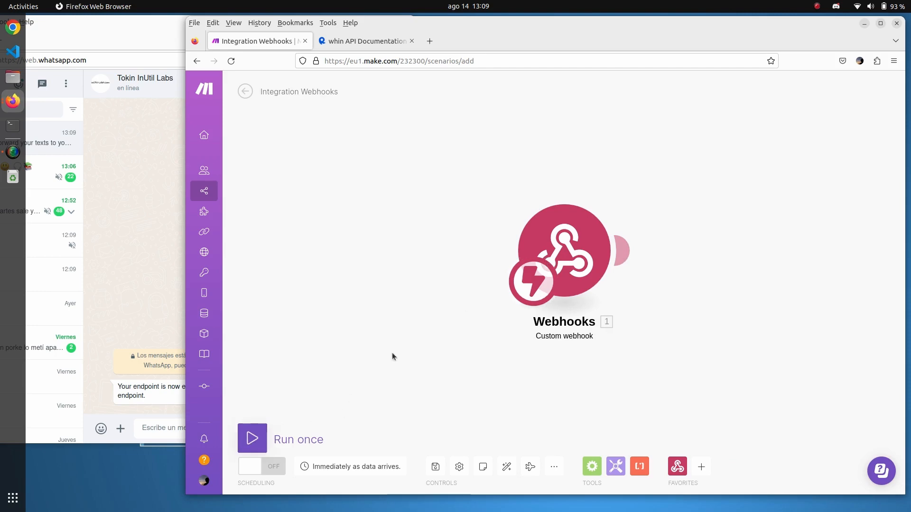
{"action": "left_click", "coordinate": [590, 266]}
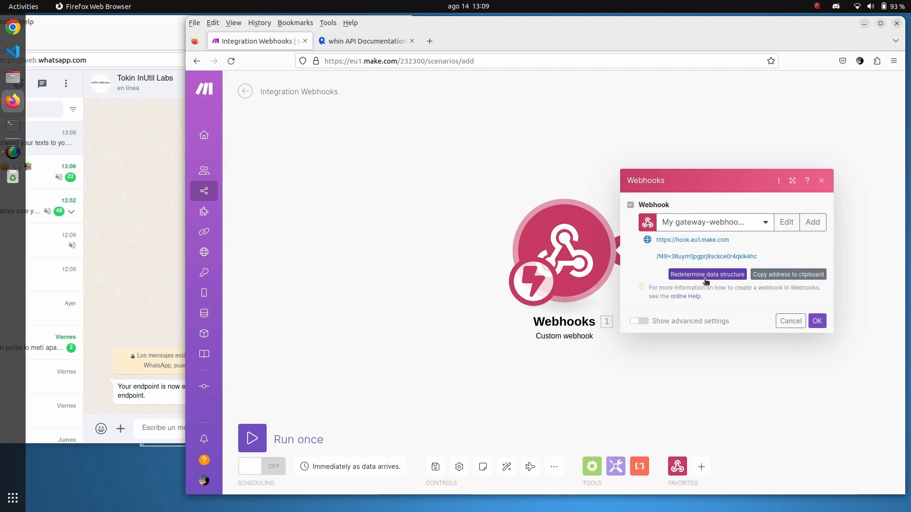
{"action": "left_click", "coordinate": [817, 321]}
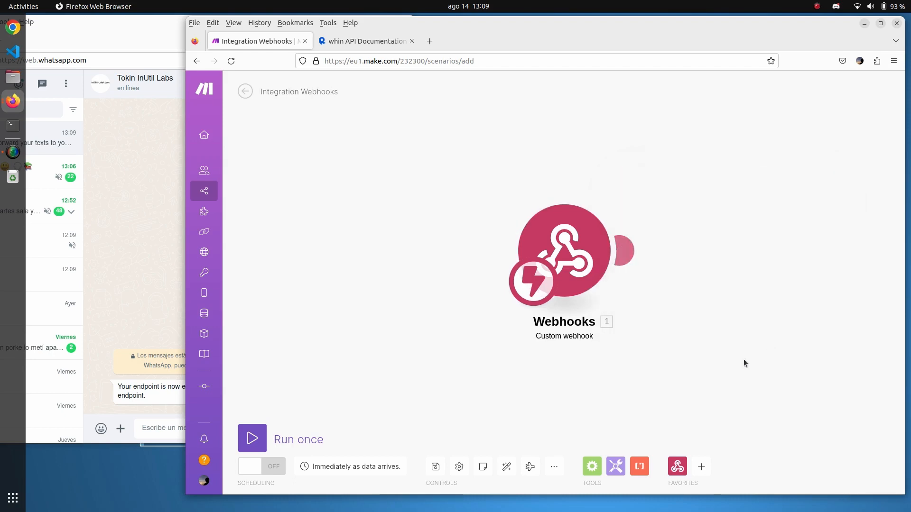
Run the Make scenario once and send "Now, I will receive all the whatsapps on make.com" to the Tokin InUtil Labs chat.
{"action": "left_click", "coordinate": [252, 439]}
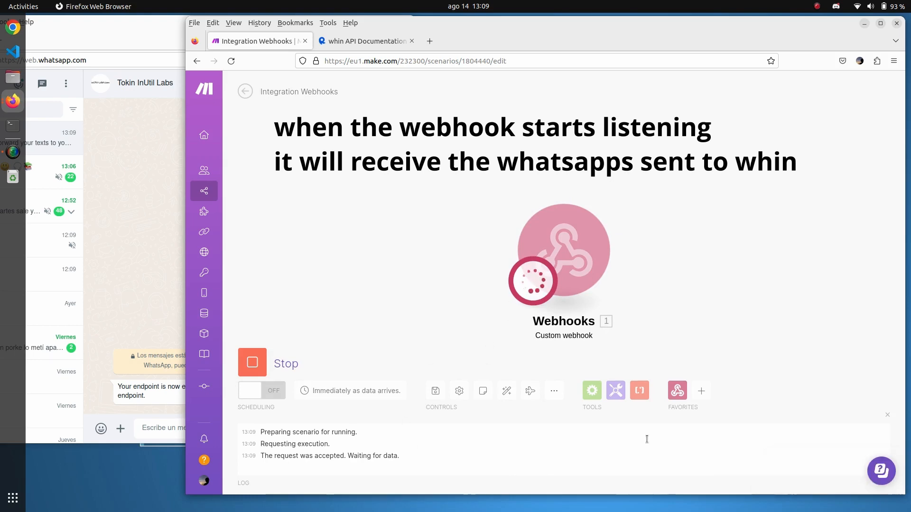
{"action": "left_click", "coordinate": [172, 437]}
{"action": "type", "text": "N"}
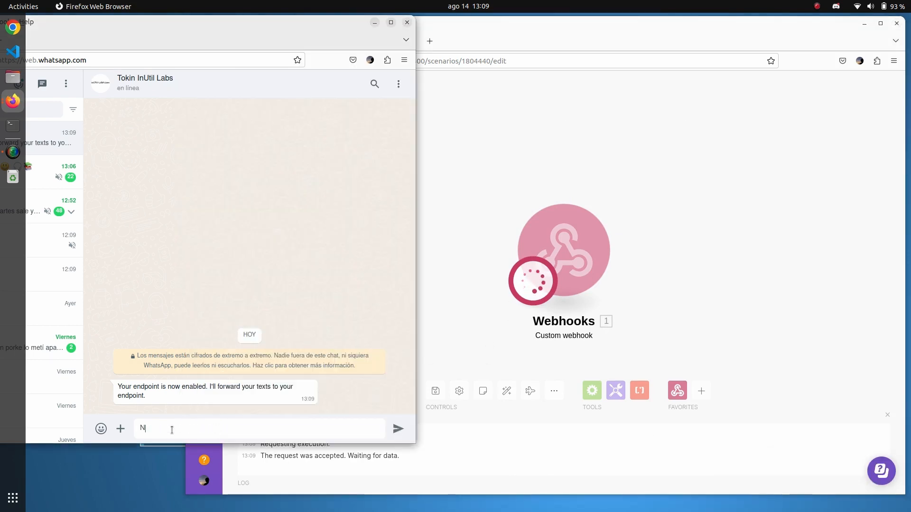
{"action": "type", "text": "ow, I will receive a"}
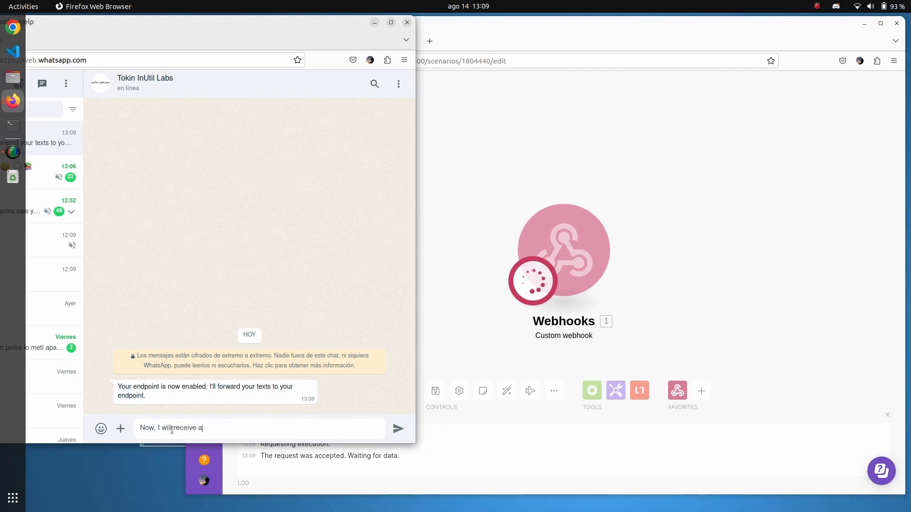
{"action": "type", "text": "ll the whatsapp"}
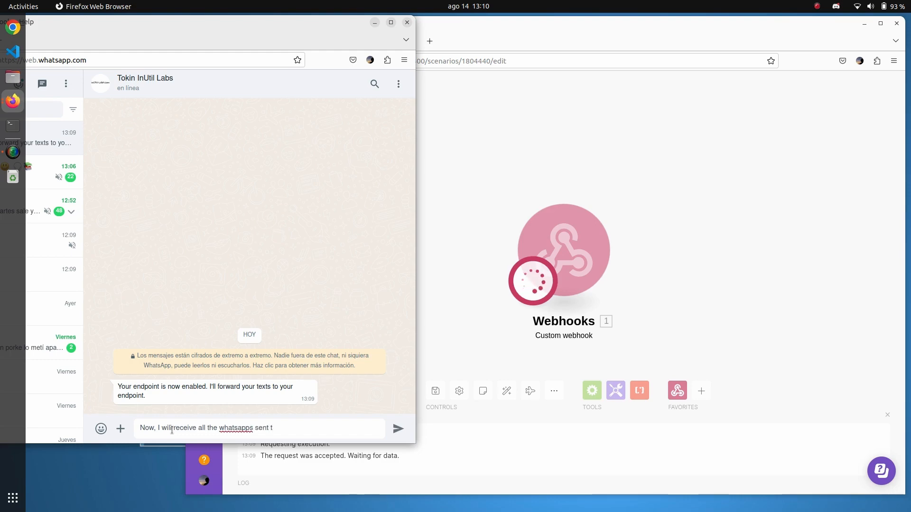
{"action": "type", "text": "s on make.com"}
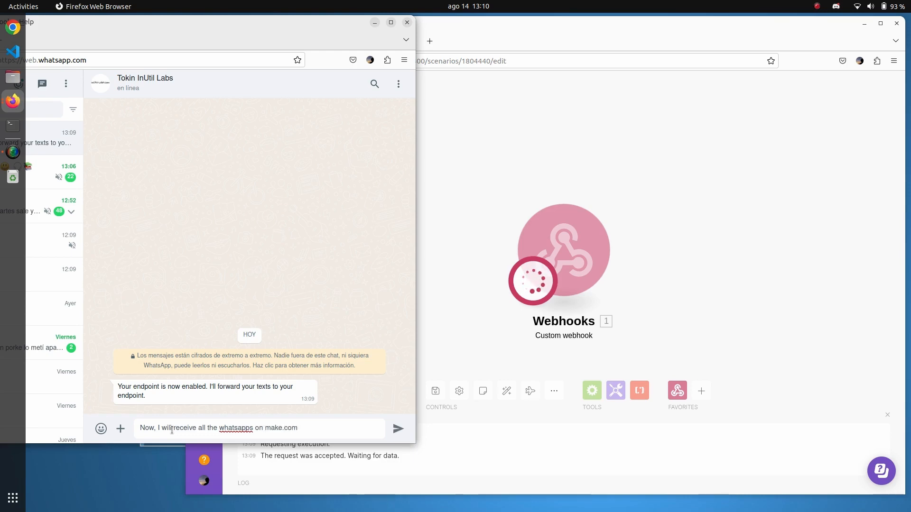
{"action": "left_click", "coordinate": [398, 431]}
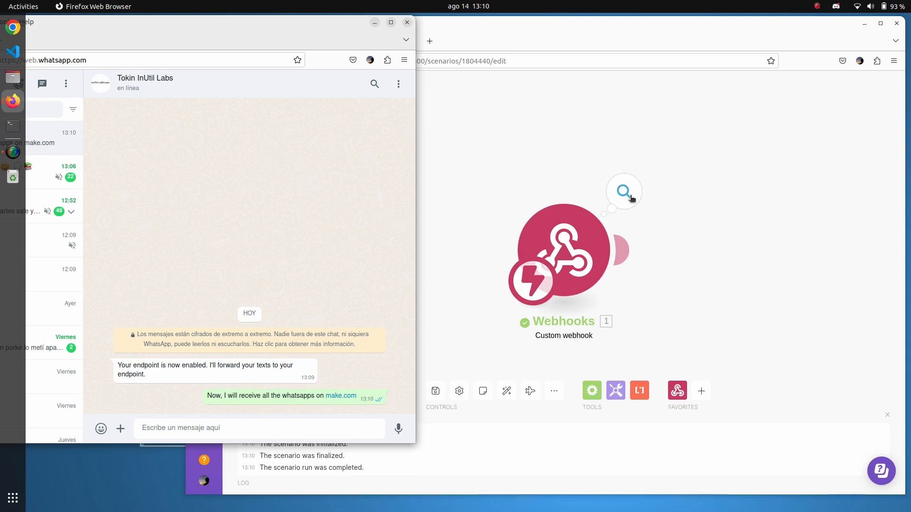
Inspect the conversation text in the Webhooks module's output bundle for the first test message, and close the output.
{"action": "left_click", "coordinate": [625, 193]}
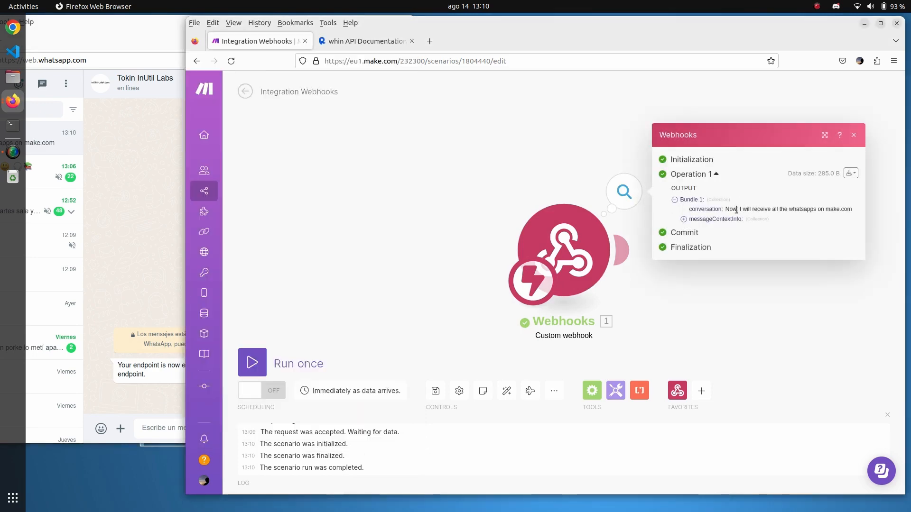
{"action": "left_click_drag", "start_coordinate": [726, 209], "coordinate": [855, 206]}
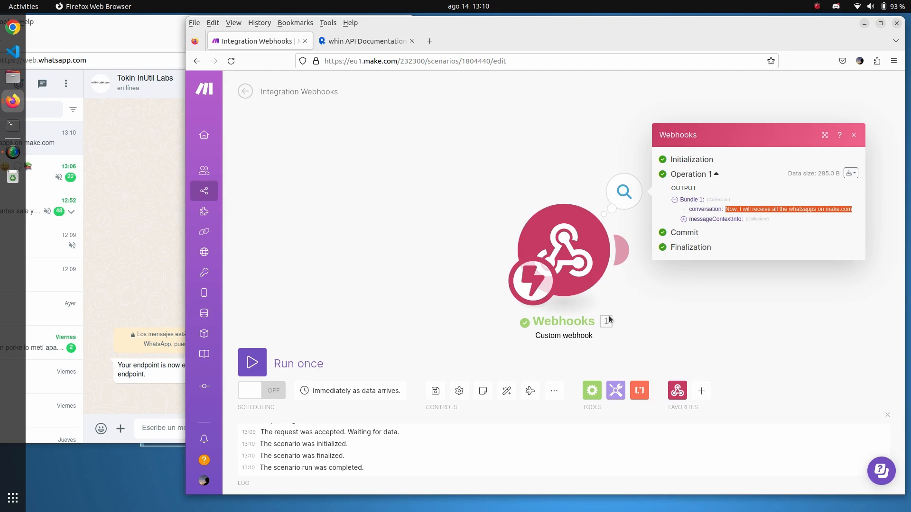
{"action": "left_click", "coordinate": [335, 316]}
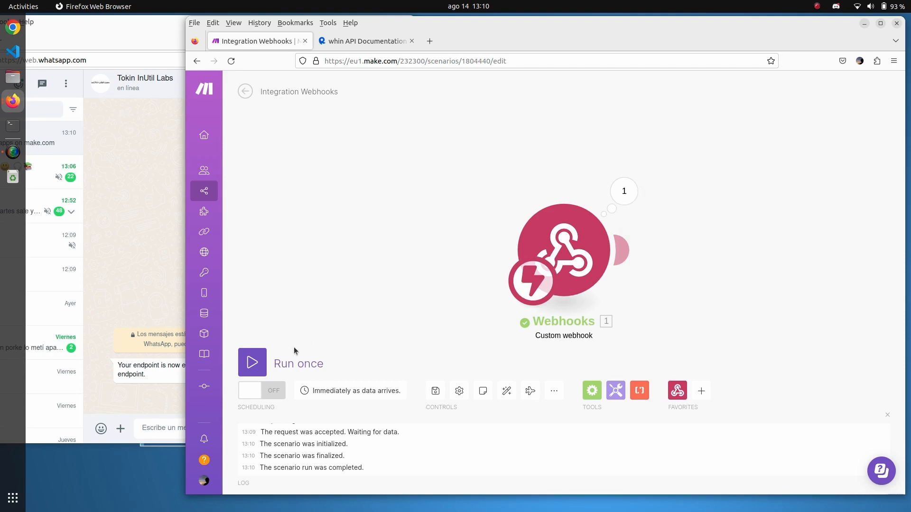
Run the scenario once more and send "Every message that is sent to whin, will be received on make..." in the WhatsApp chat.
{"action": "left_click", "coordinate": [248, 373]}
{"action": "left_click", "coordinate": [170, 430]}
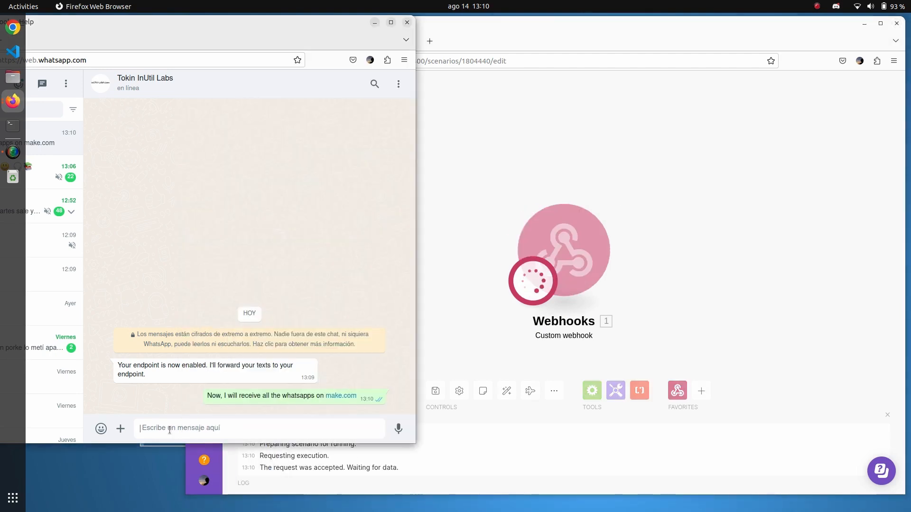
{"action": "type", "text": "Every"}
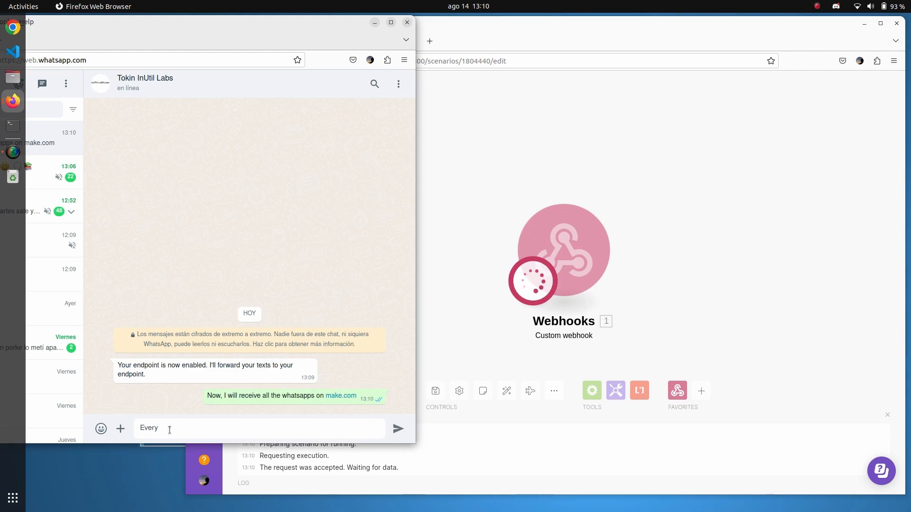
{"action": "type", "text": " whin"}
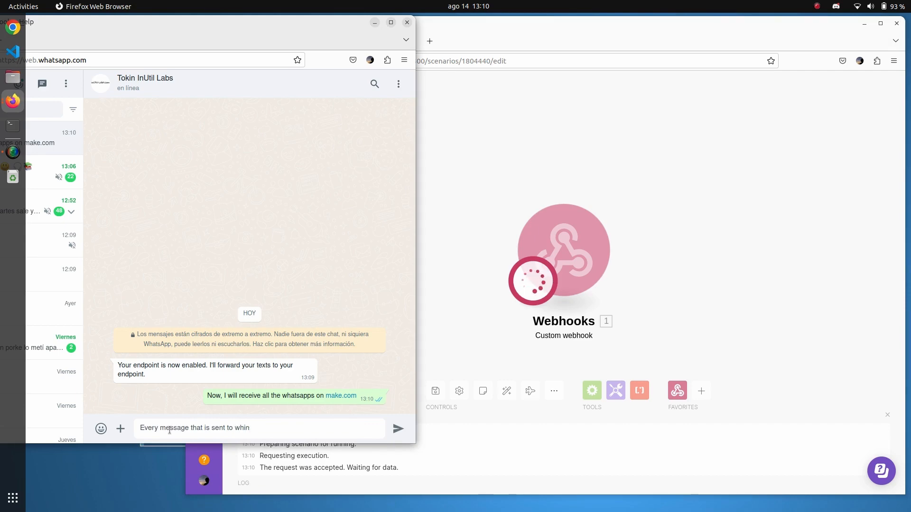
{"action": "type", "text": "eceived on make..."}
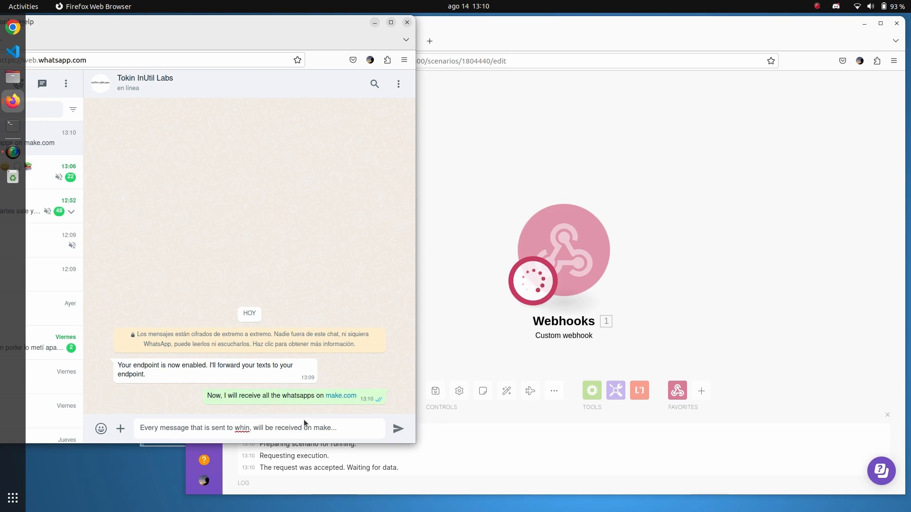
{"action": "left_click", "coordinate": [398, 428]}
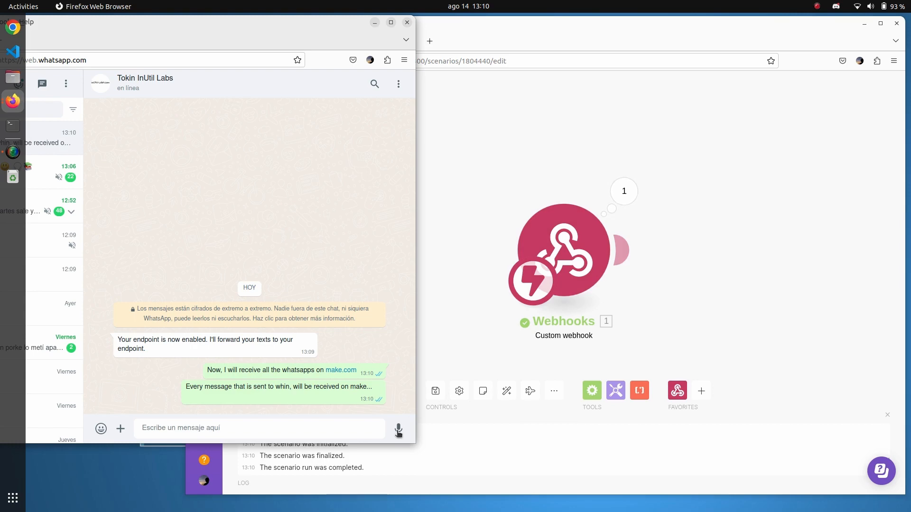
Examine the conversation field in the webhook's output bundle for the second test message.
{"action": "left_click", "coordinate": [627, 197]}
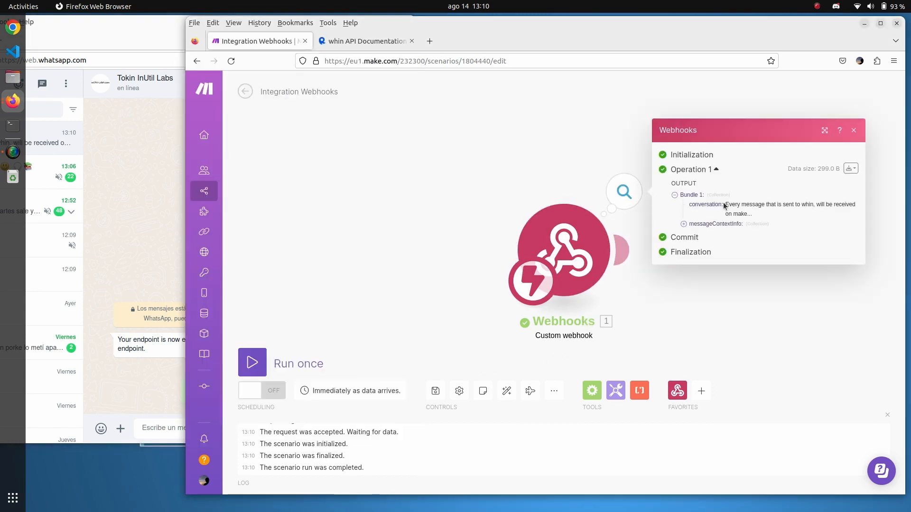
{"action": "left_click_drag", "start_coordinate": [724, 203], "coordinate": [776, 216]}
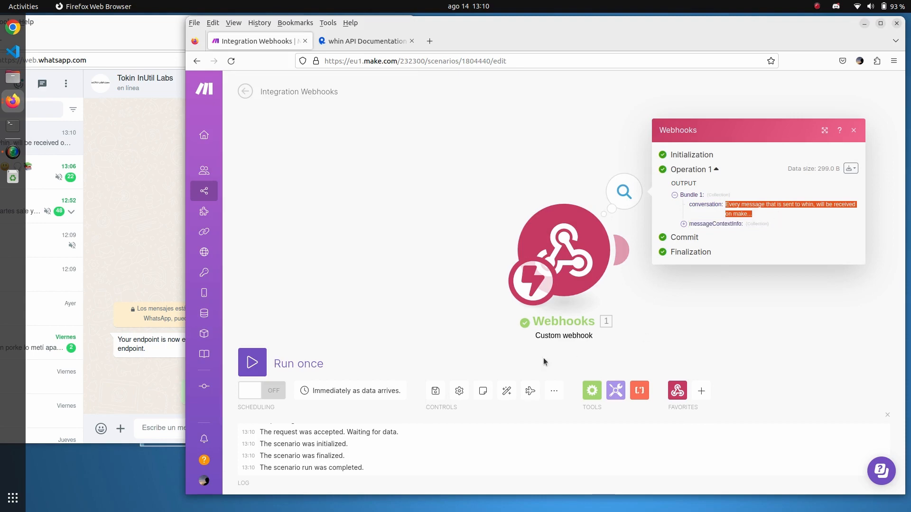
Run the scenario a third time and send "I hope you liked it...." with a grinning emoji in the WhatsApp chat.
{"action": "left_click", "coordinate": [253, 363]}
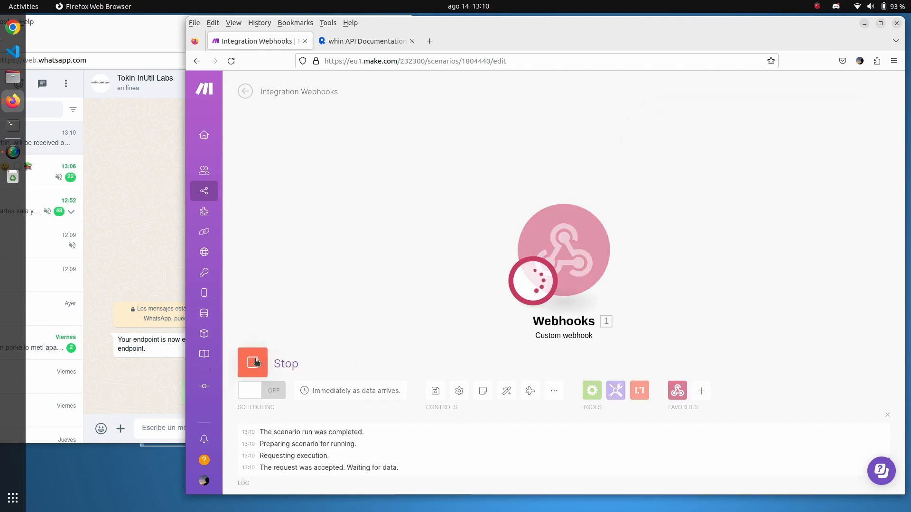
{"action": "left_click", "coordinate": [167, 429]}
{"action": "type", "text": "I"}
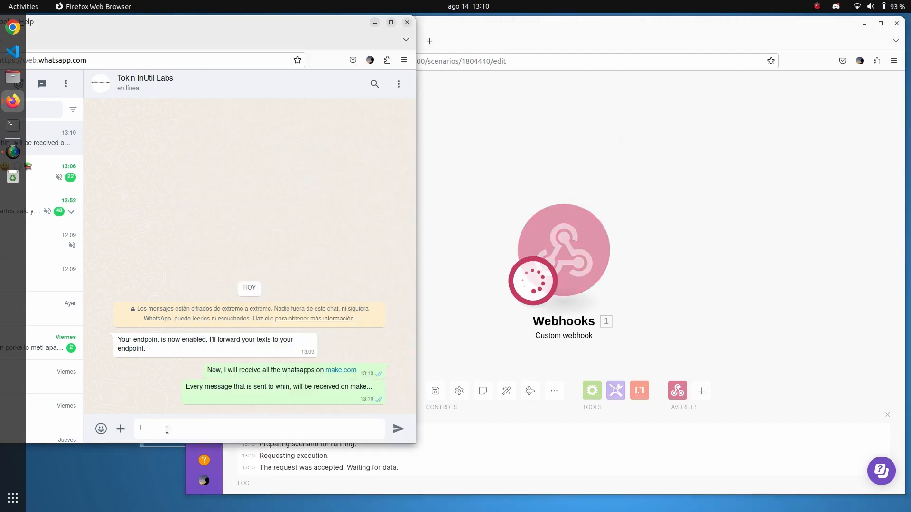
{"action": "type", "text": " hope you like"}
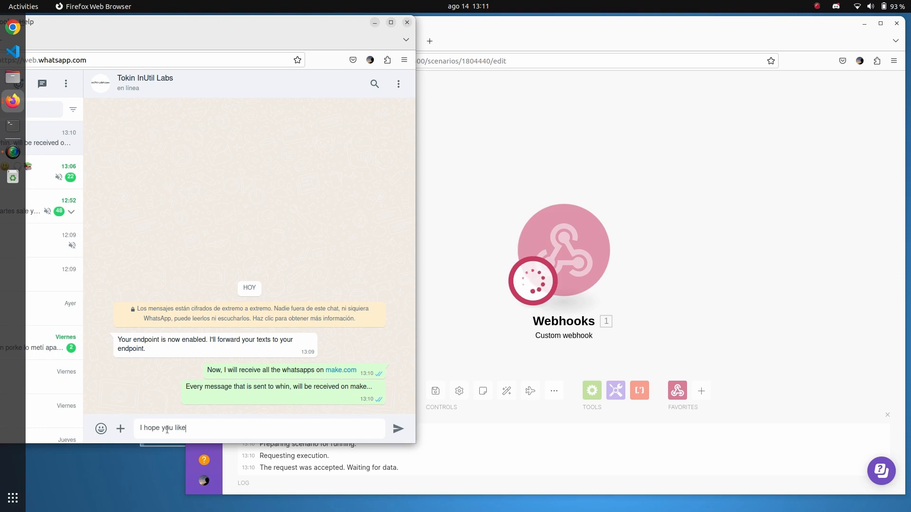
{"action": "type", "text": "d it...."}
{"action": "left_click", "coordinate": [101, 428]}
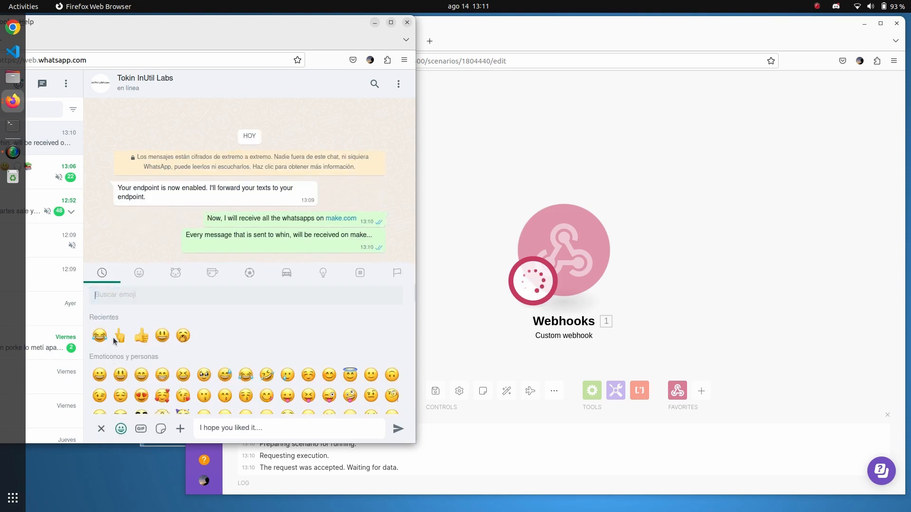
{"action": "left_click", "coordinate": [163, 339]}
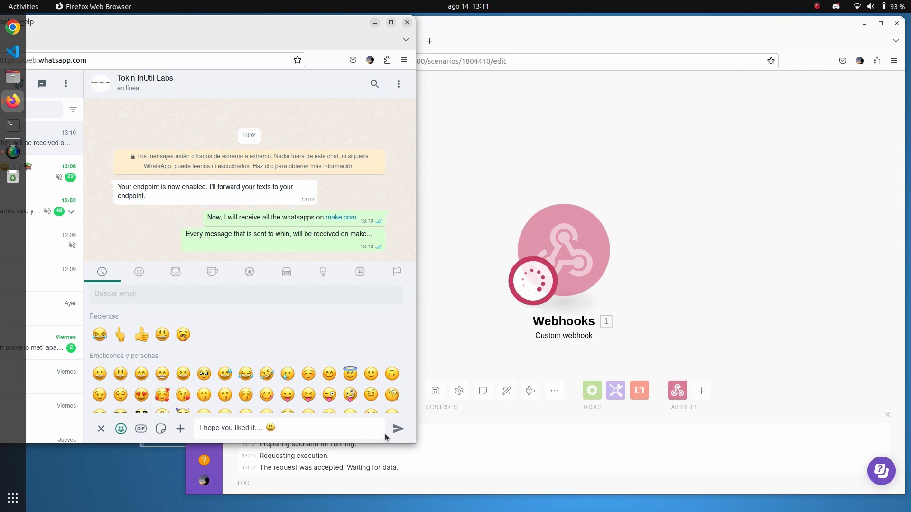
{"action": "left_click", "coordinate": [399, 430]}
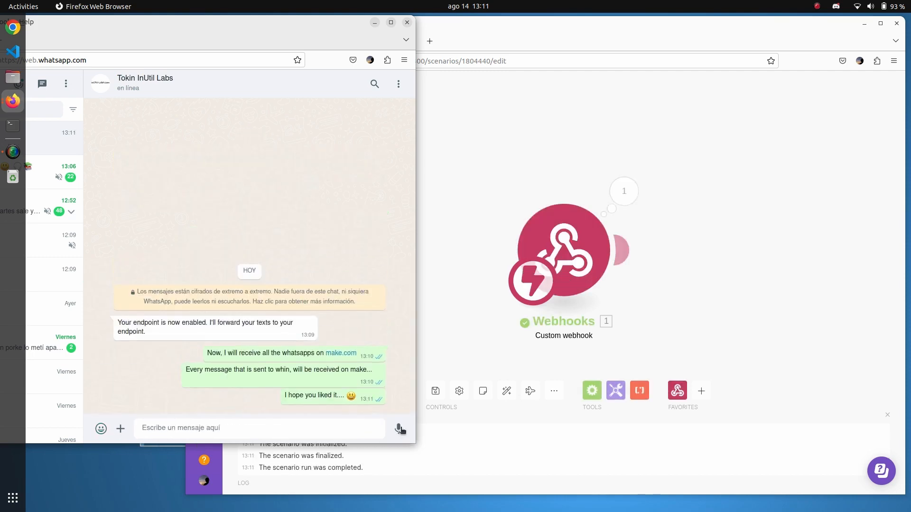
Review the webhook's output bundle for the third message, including its emoji, and close the output.
{"action": "left_click", "coordinate": [626, 197]}
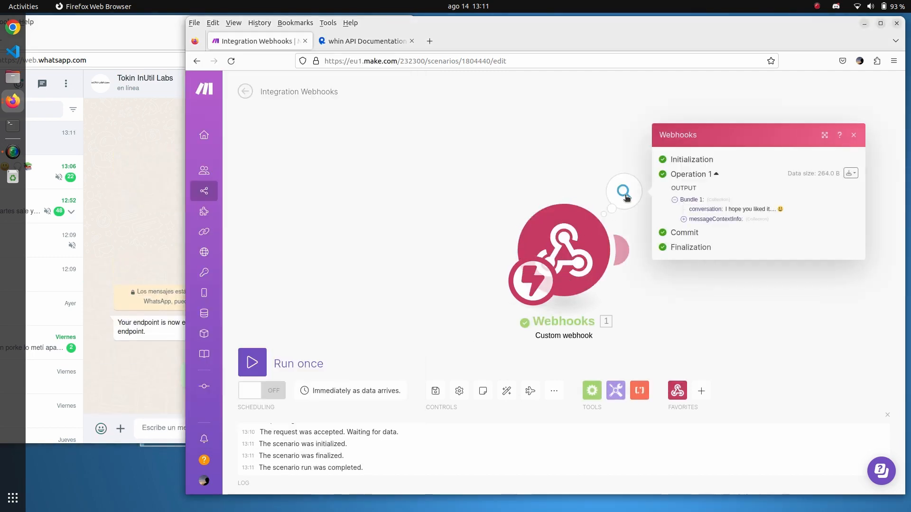
{"action": "left_click_drag", "start_coordinate": [785, 211], "coordinate": [727, 216]}
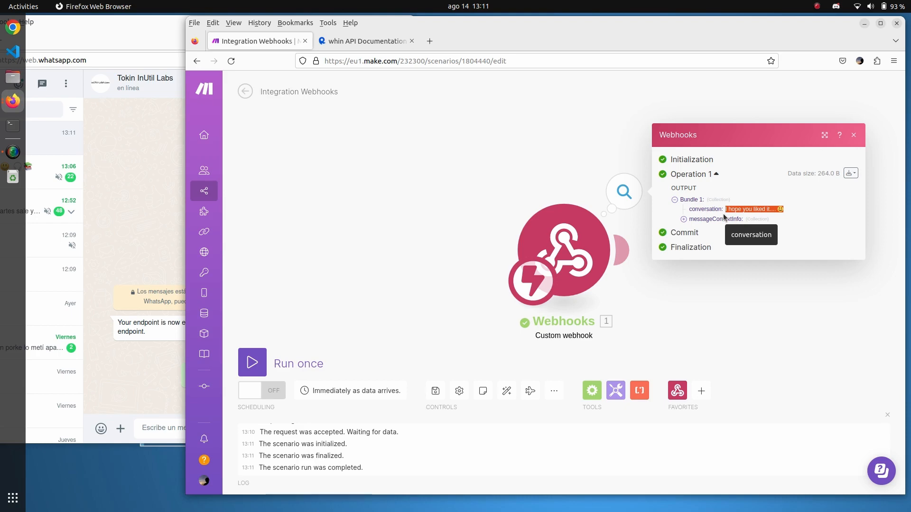
{"action": "left_click", "coordinate": [723, 289]}
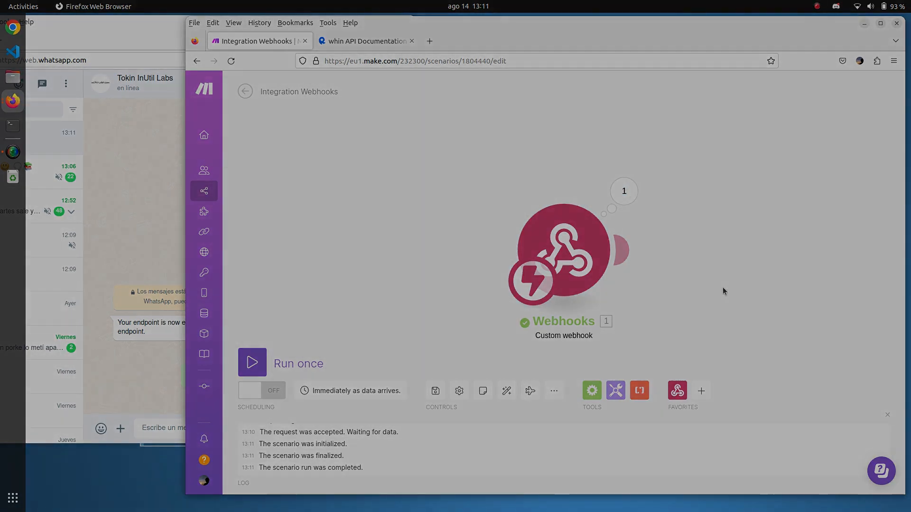